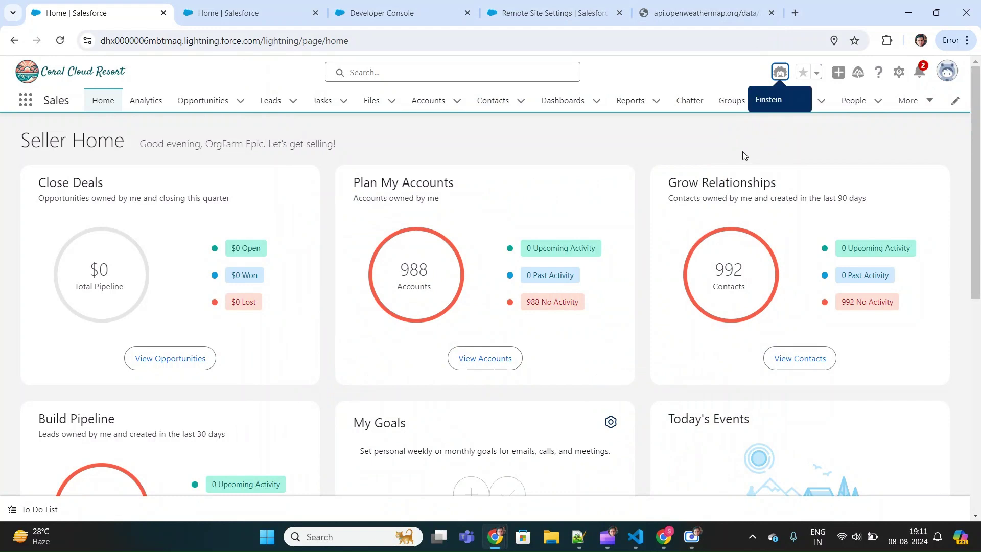
# Open the Einstein assistant and ask it "Get me Billing City of Acme Account"
pyautogui.click(780, 71)
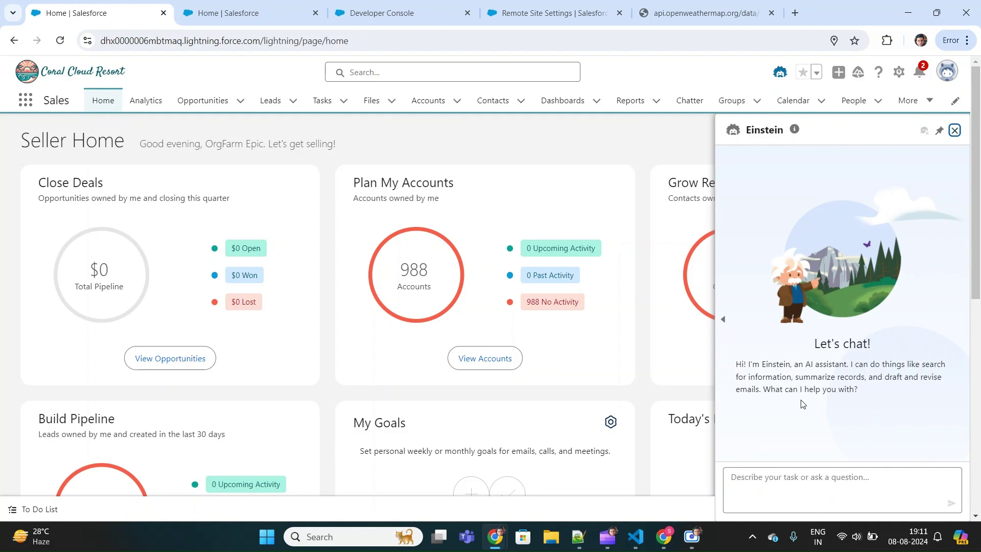
pyautogui.click(781, 479)
pyautogui.write('Get ')
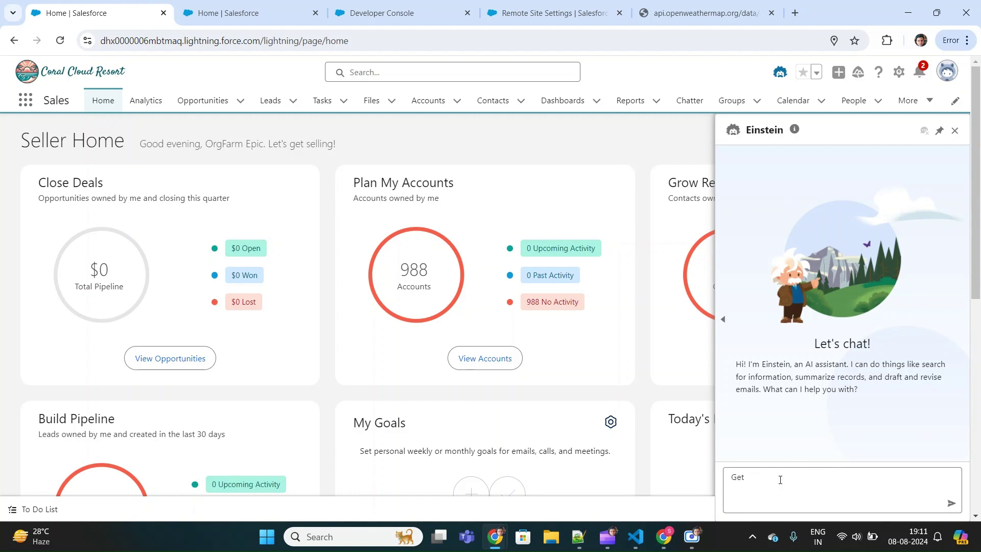
pyautogui.write('me Billing City of Acme Account')
pyautogui.press('Return')
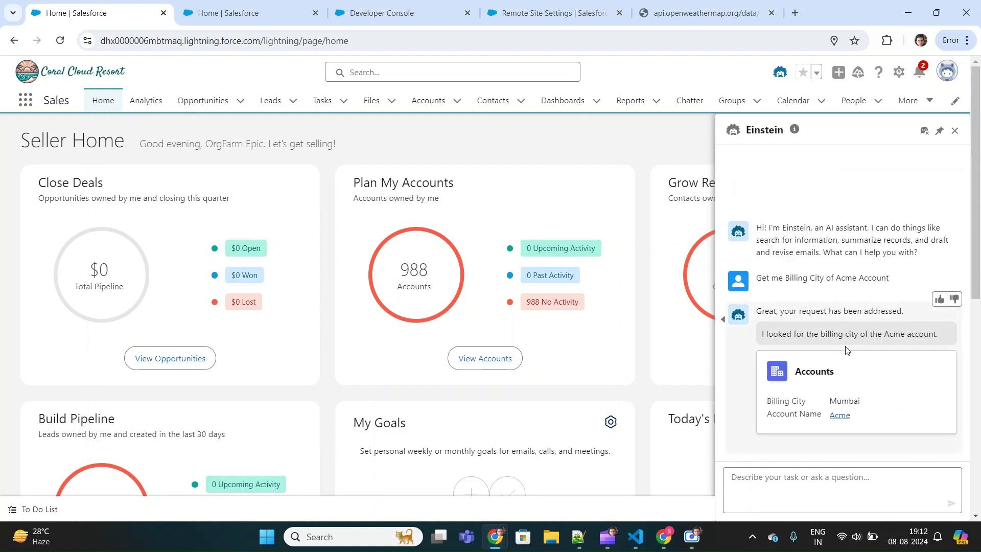
# Open the Acme account record from Einstein's answer and check the billing address in its details
pyautogui.moveTo(768, 404); pyautogui.dragTo(868, 404)
pyautogui.click(867, 405)
pyautogui.click(840, 418)
pyautogui.click(225, 13)
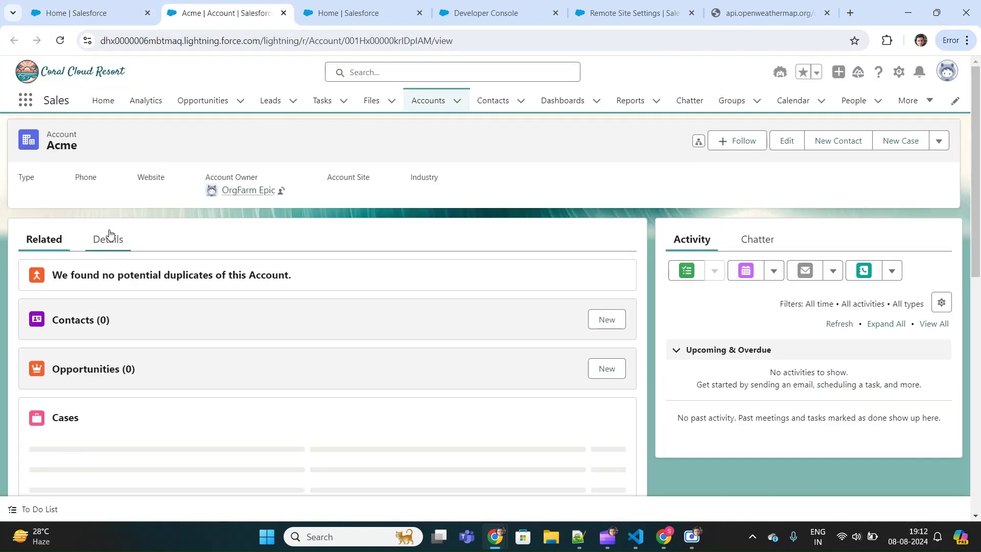
pyautogui.click(108, 239)
pyautogui.scroll(-6, 143, 311)
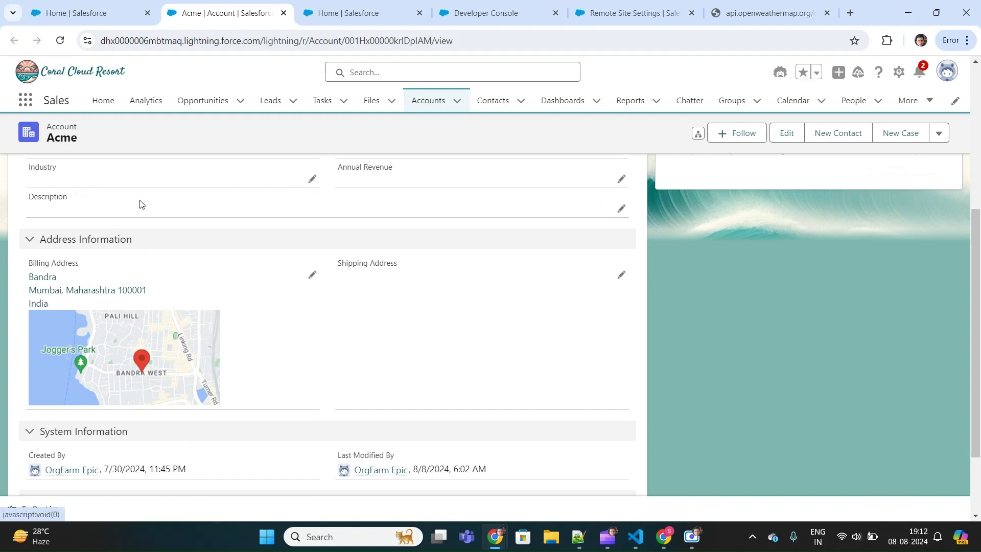
# Return to the Einstein chat on the Sales home page and ask "What is the weather of above city"
pyautogui.click(103, 15)
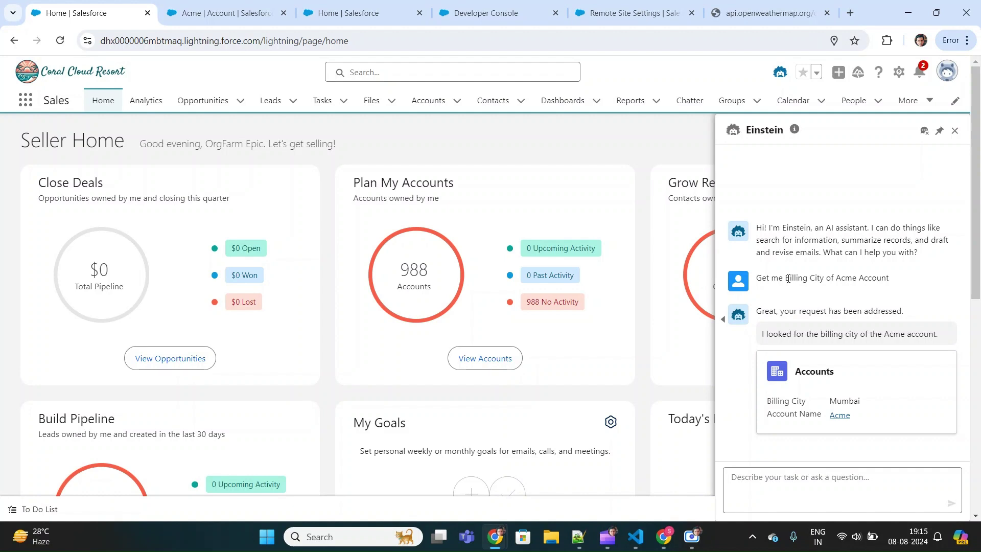
pyautogui.write('What is ')
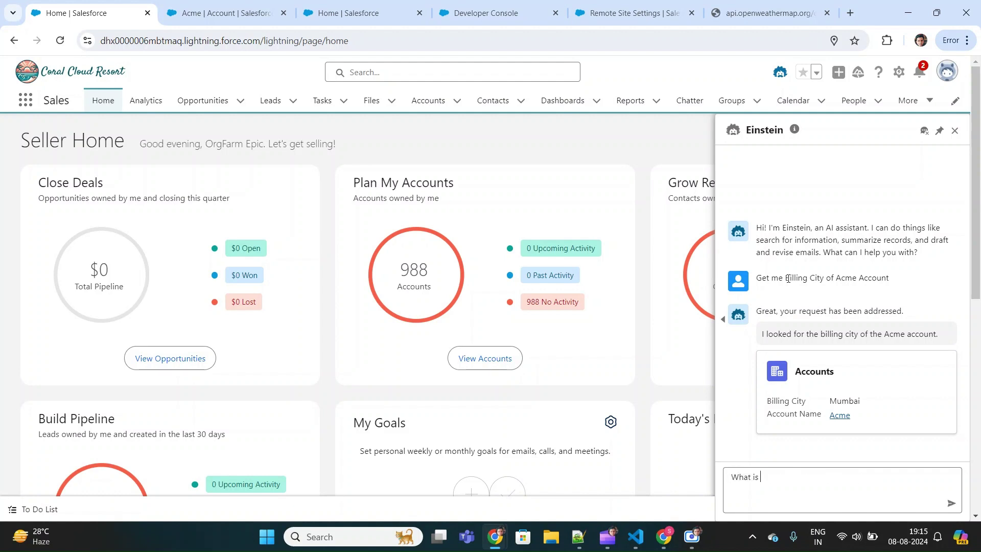
pyautogui.write('the weather fof above city')
pyautogui.press('Return')
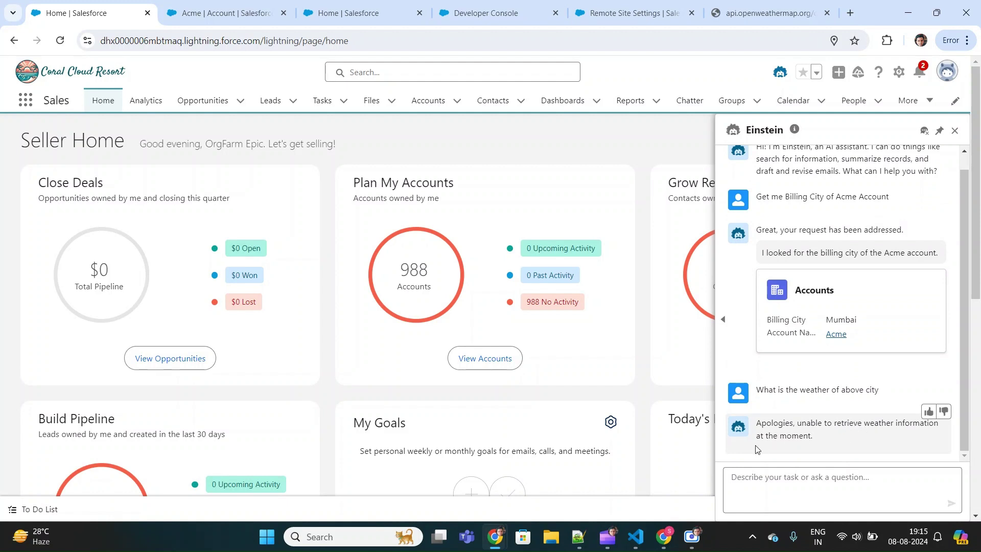
pyautogui.moveTo(757, 426); pyautogui.dragTo(836, 444)
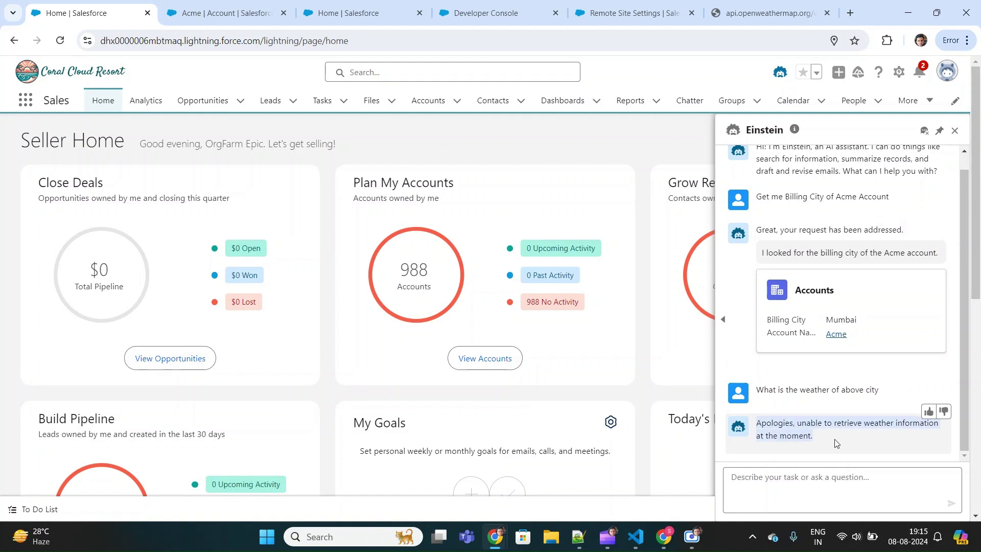
pyautogui.click(836, 444)
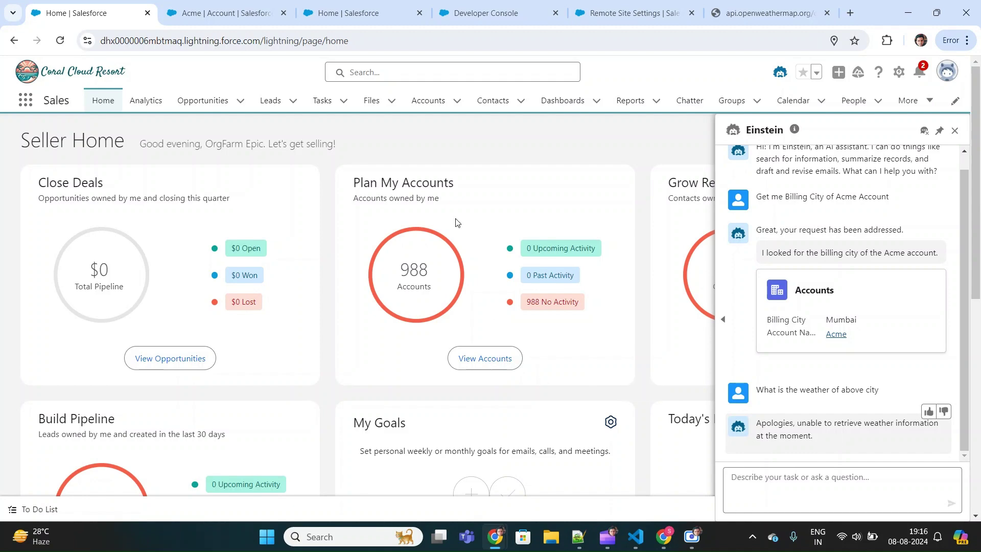
# Open Einstein Copilot from Setup's Einstein Copilots page in Copilot Builder and deactivate it
pyautogui.click(358, 17)
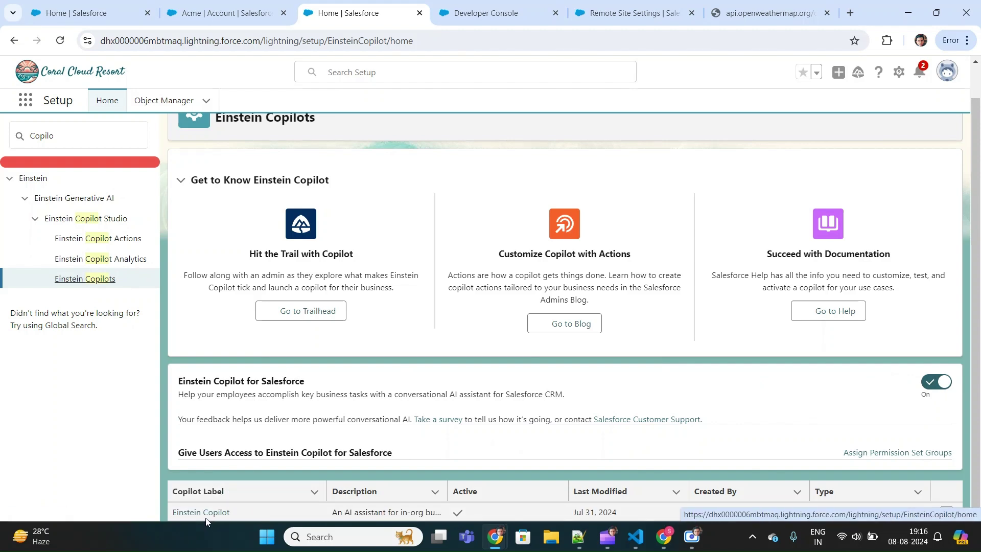
pyautogui.click(202, 512)
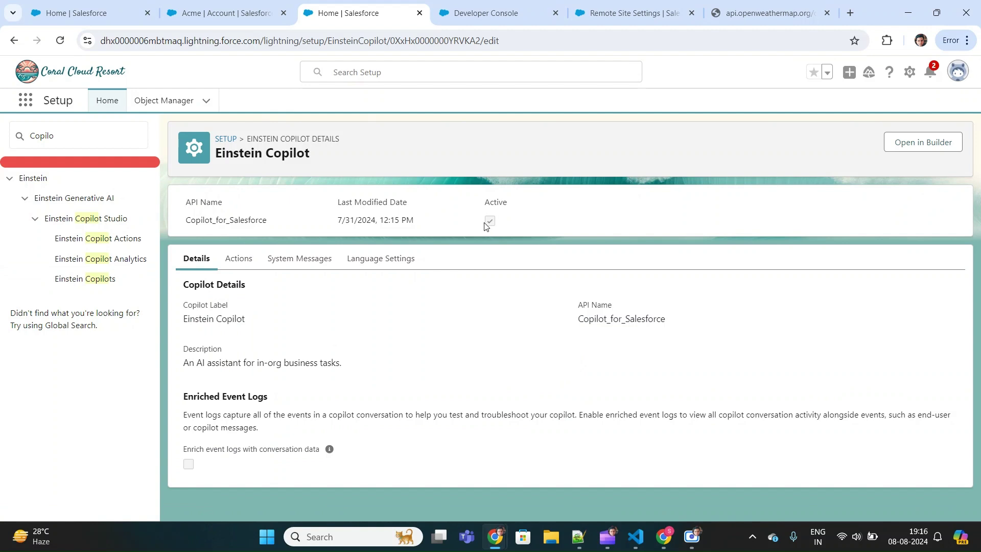
pyautogui.click(927, 142)
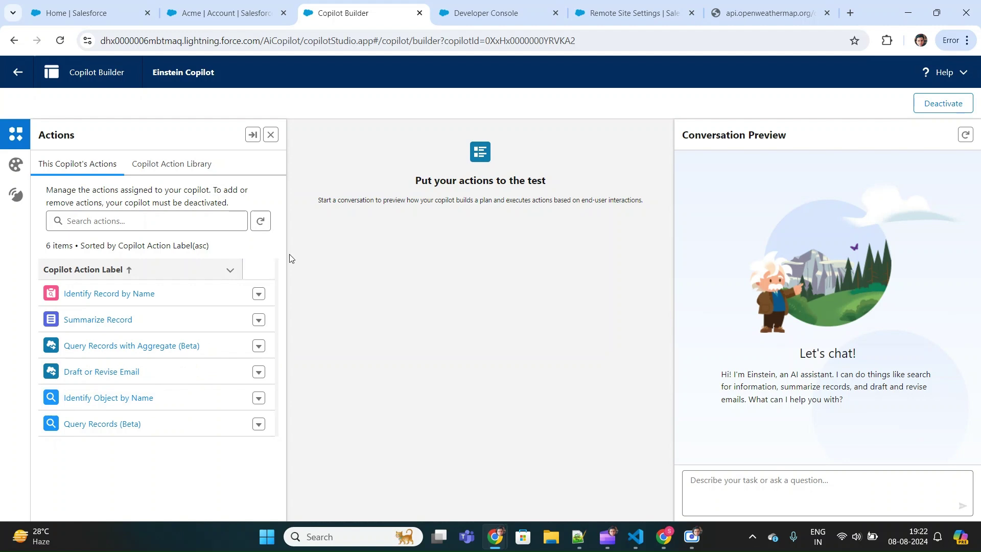
pyautogui.click(933, 104)
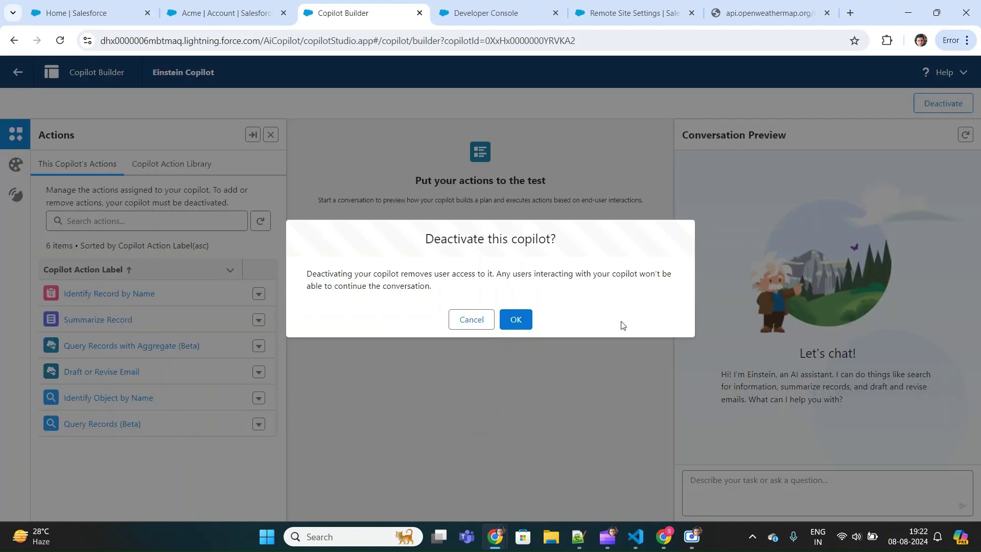
pyautogui.click(516, 320)
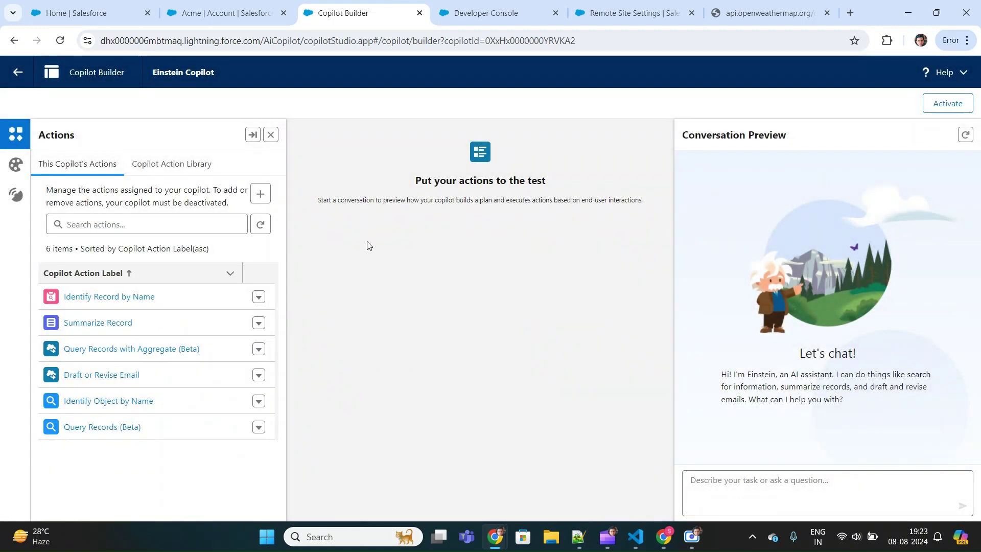
# Start a new copilot action of type Apex referencing "Get Weather of city" and proceed to its configuration
pyautogui.click(263, 196)
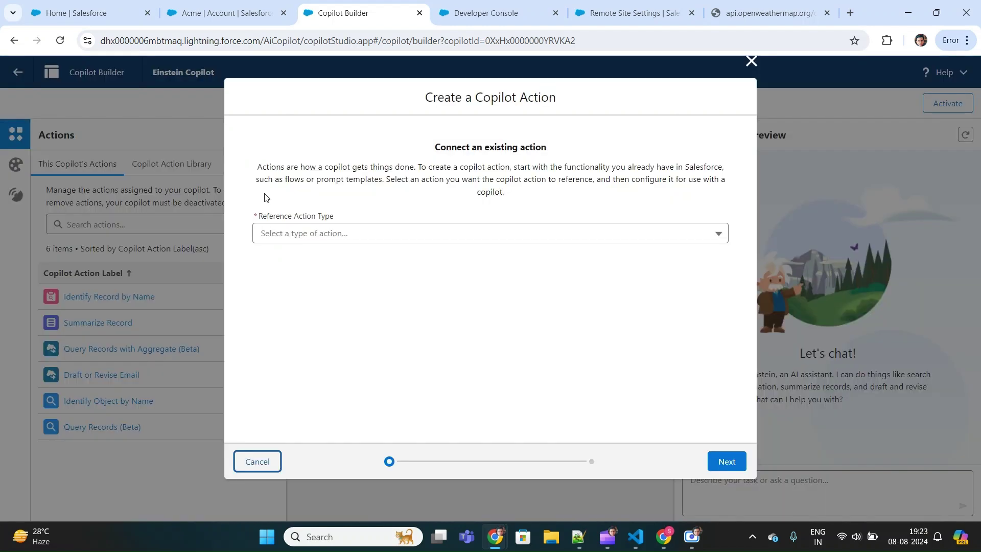
pyautogui.click(376, 234)
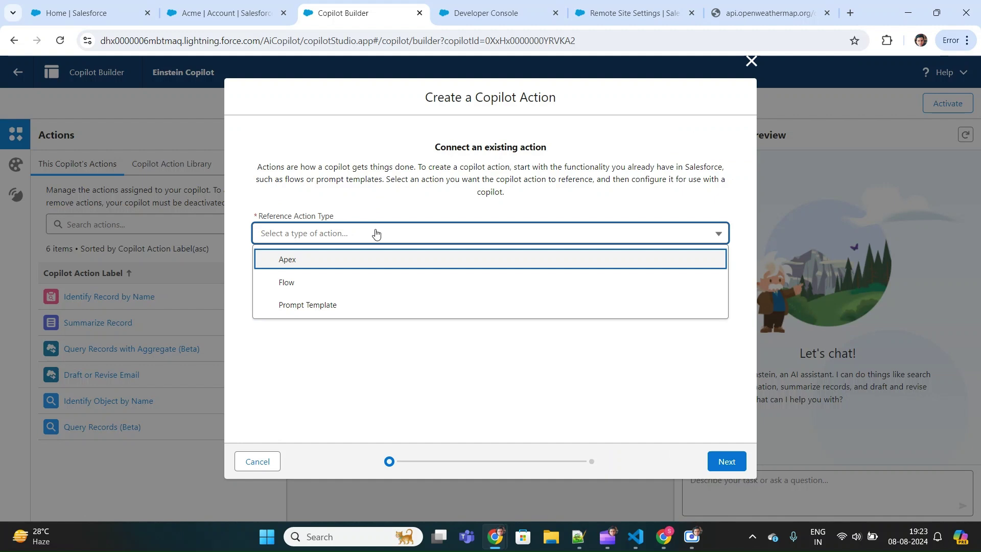
pyautogui.click(299, 262)
pyautogui.click(359, 276)
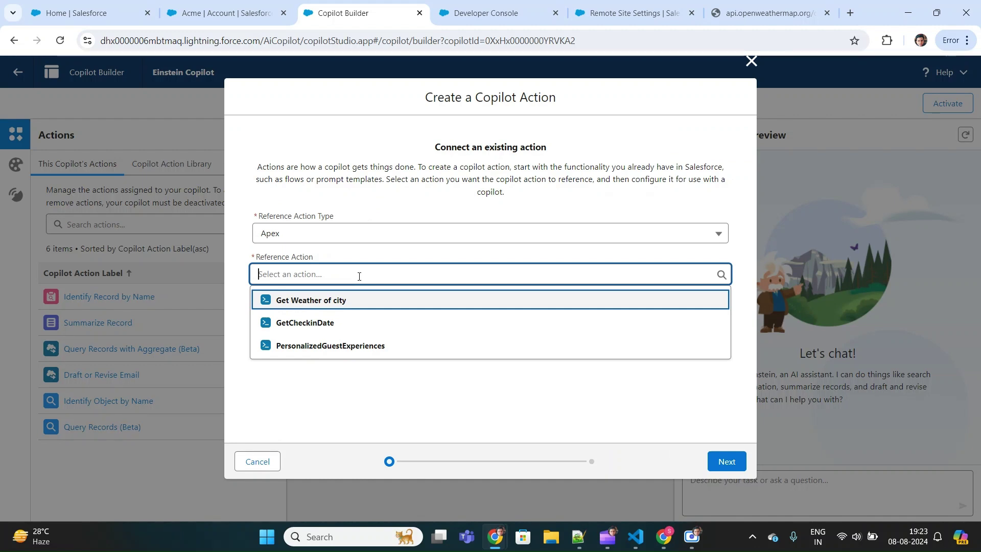
pyautogui.click(314, 302)
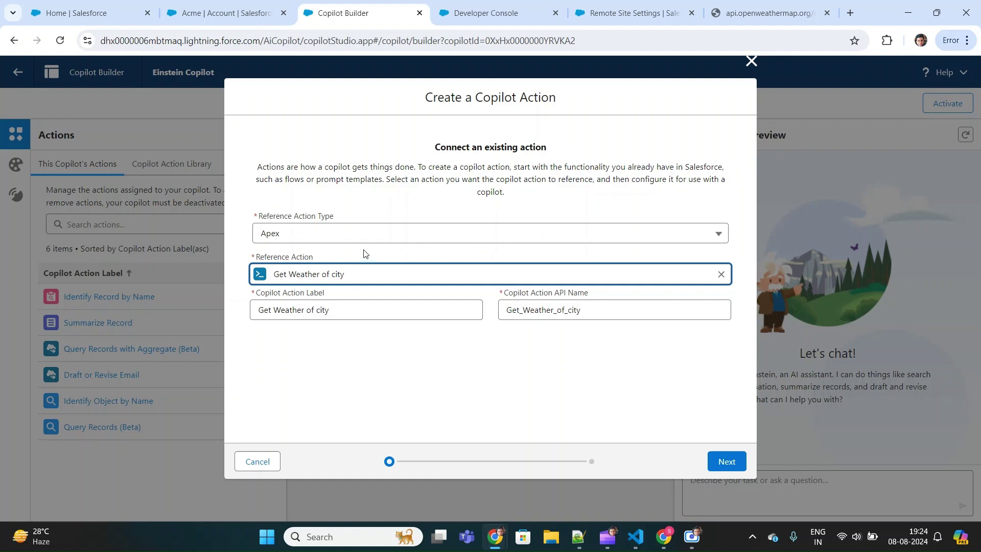
pyautogui.click(725, 463)
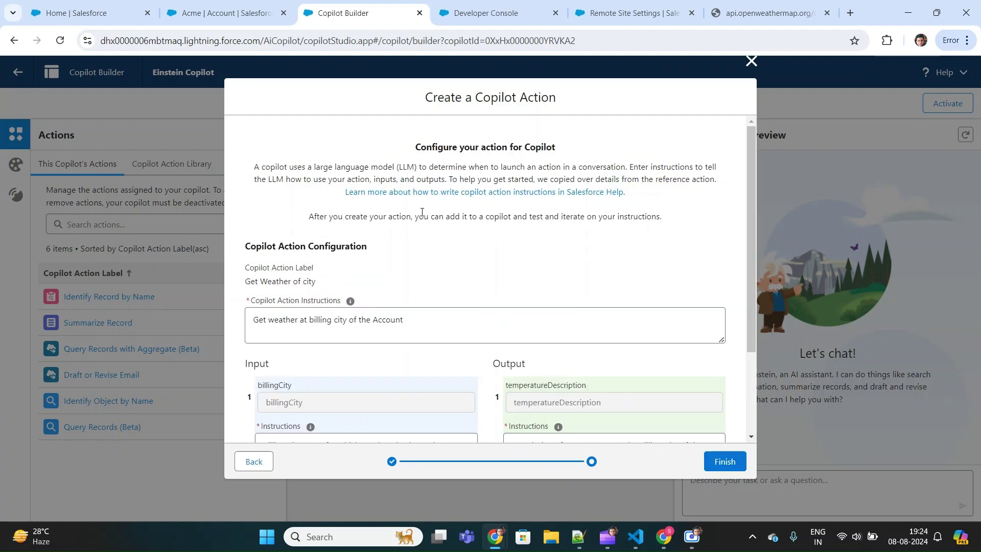
# Compare the invocable method's label and description in the CheckWeather Apex class with the new copilot action's label
pyautogui.click(499, 14)
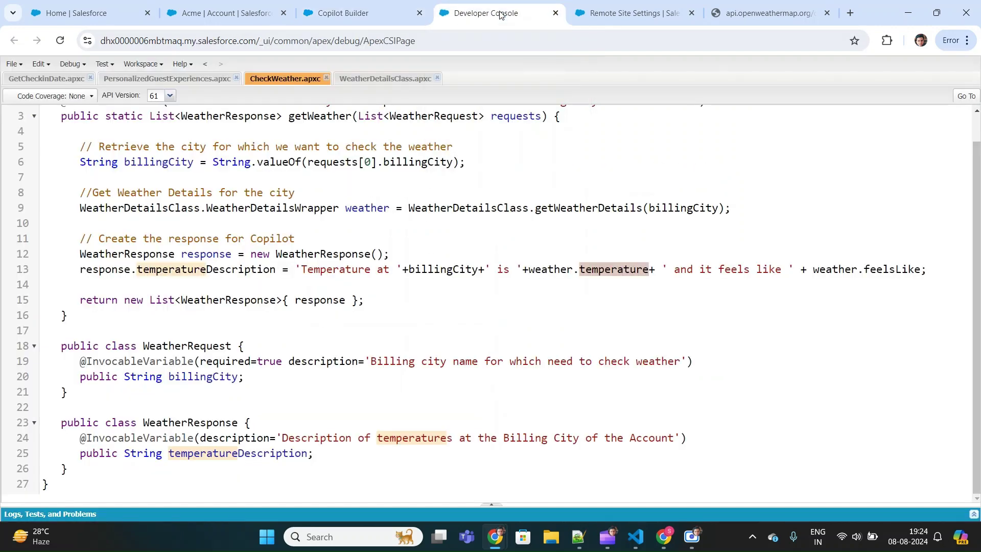
pyautogui.scroll(1, 309, 180)
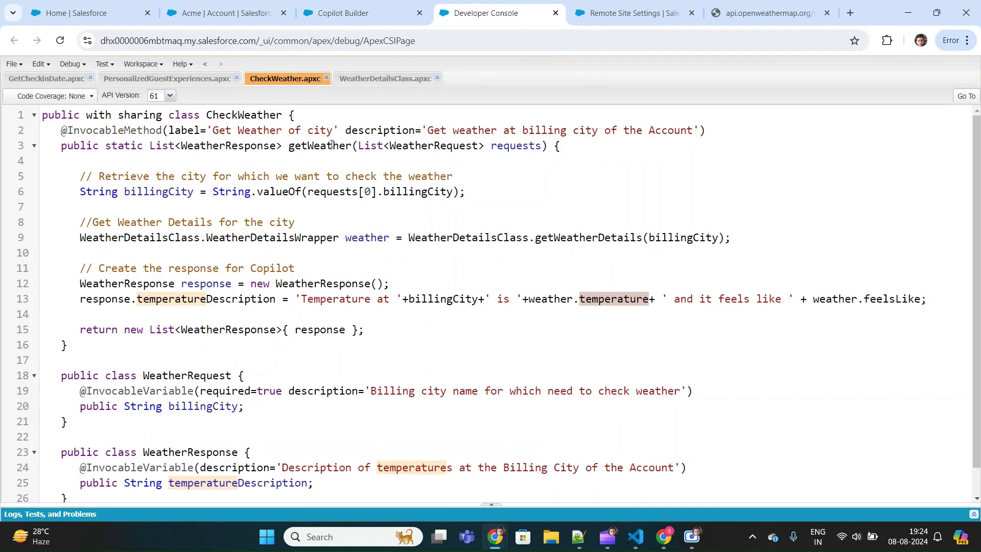
pyautogui.doubleClick(138, 132)
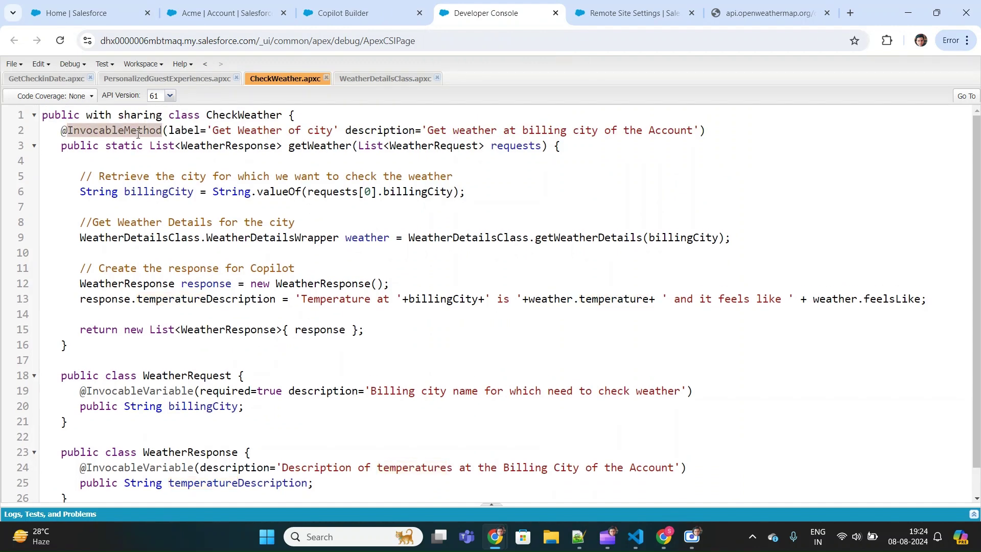
pyautogui.moveTo(212, 131); pyautogui.dragTo(340, 130)
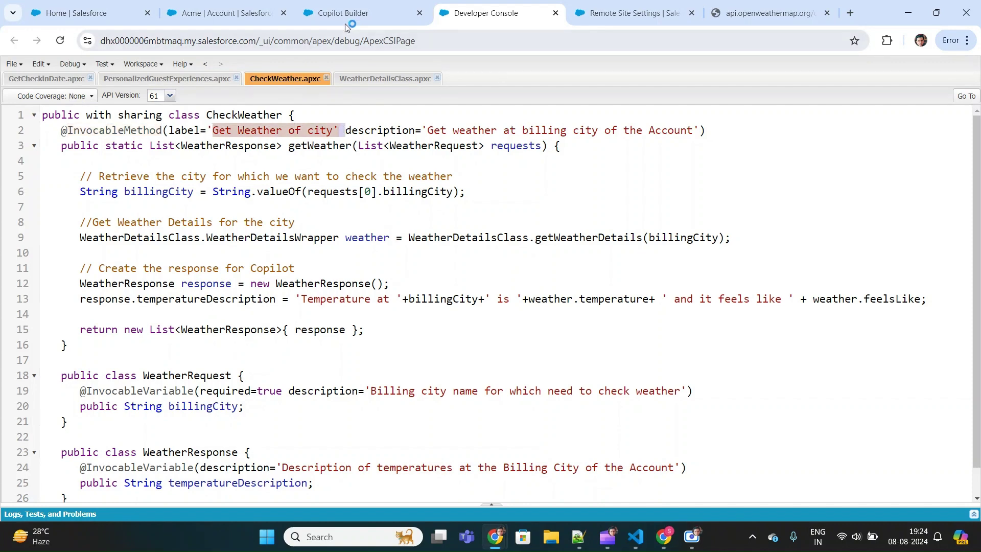
pyautogui.click(342, 15)
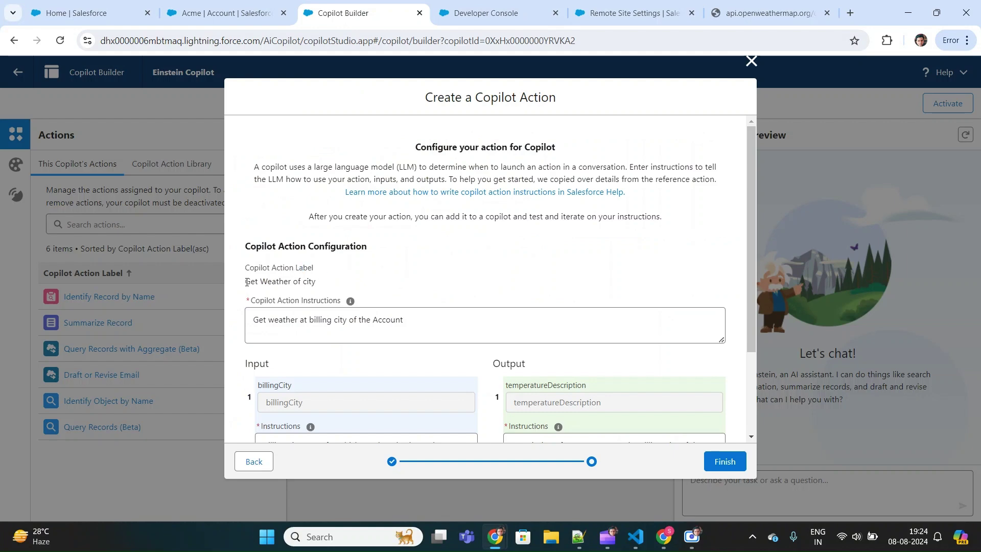
pyautogui.moveTo(247, 281); pyautogui.dragTo(324, 282)
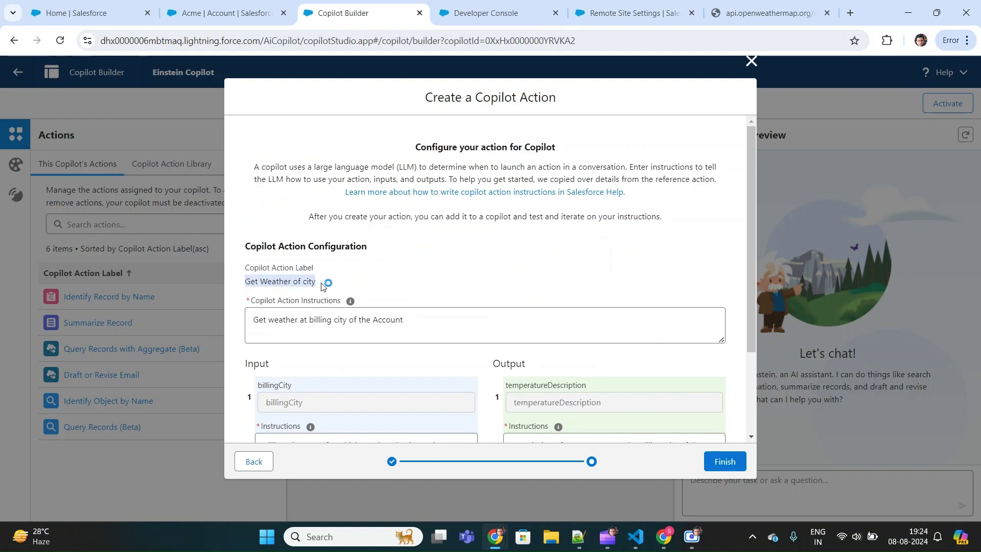
pyautogui.click(324, 283)
pyautogui.click(488, 14)
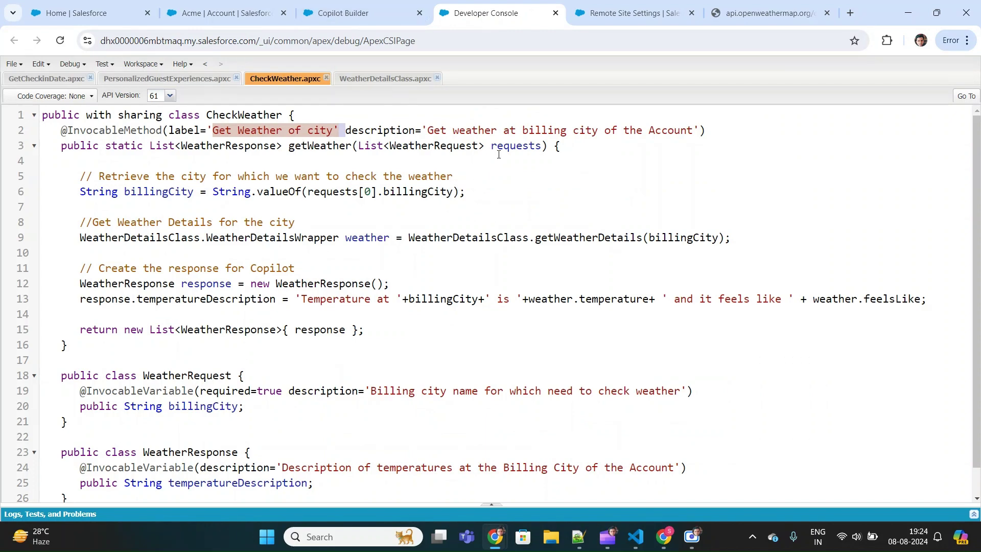
# Append ". Weather information" to the copilot action instructions of the Get Weather of city action in Copilot Builder
pyautogui.click(341, 13)
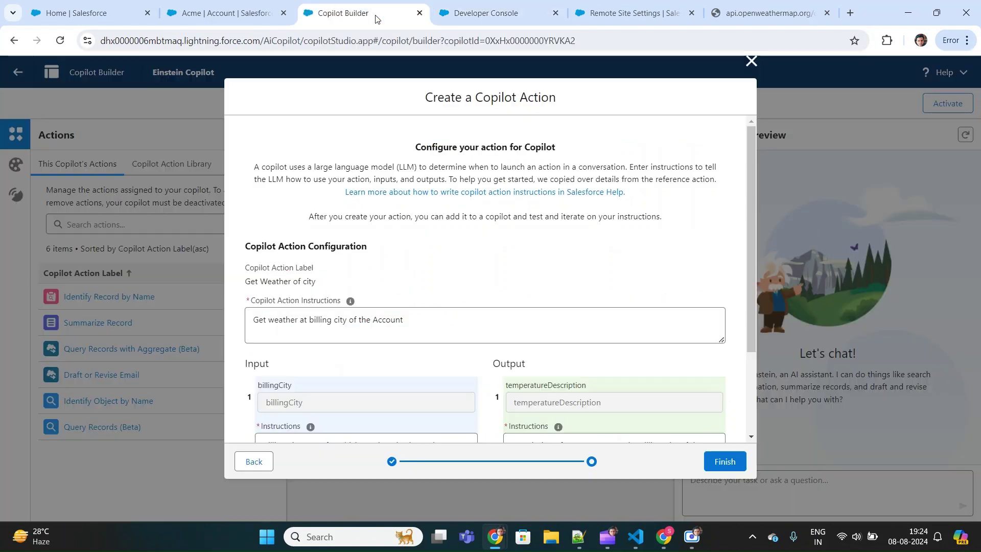
pyautogui.moveTo(249, 328); pyautogui.dragTo(432, 323)
pyautogui.click(432, 323)
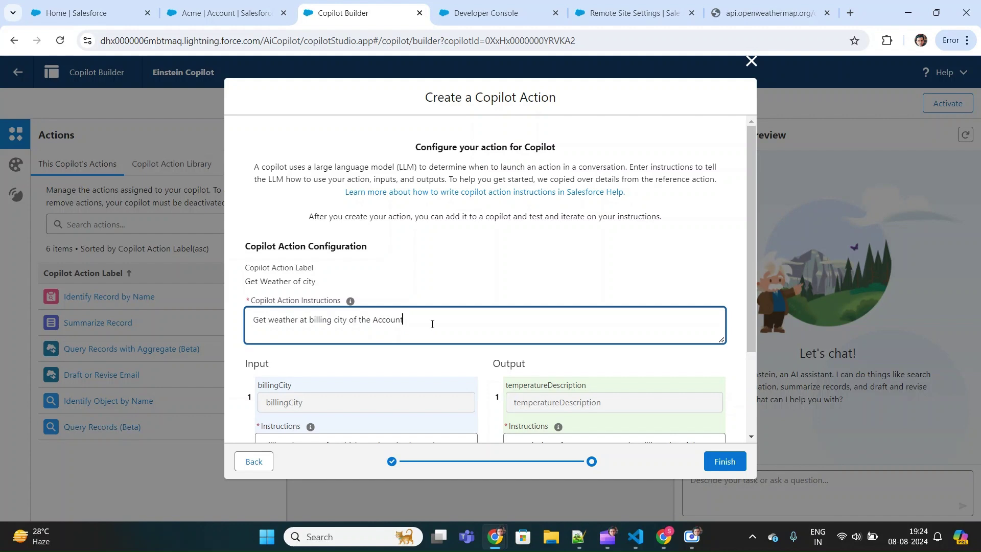
pyautogui.write('.')
pyautogui.write('Weather information')
pyautogui.scroll(-2, 471, 288)
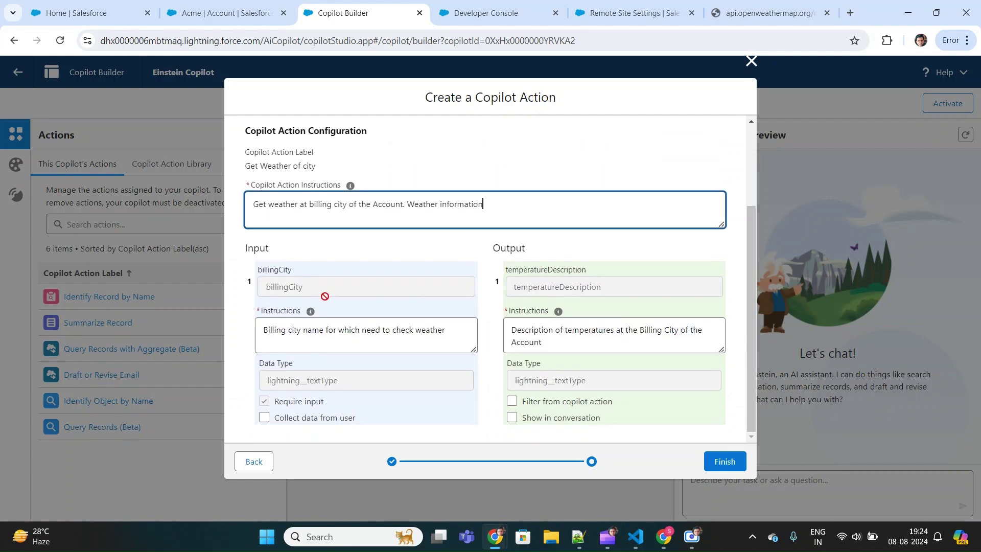
# Check the billingCity invocable variable's description in the CheckWeather class against the action's input instructions
pyautogui.click(485, 12)
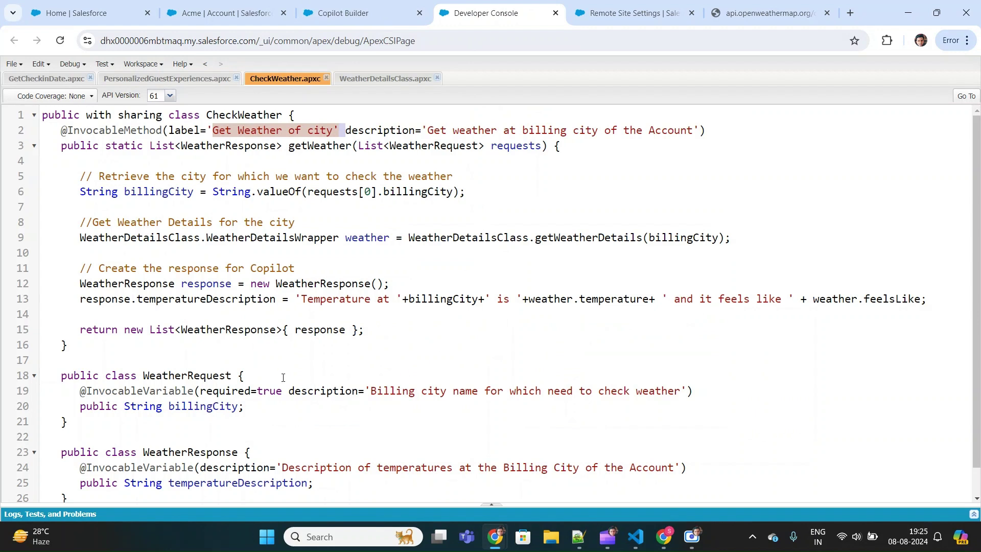
pyautogui.click(245, 376)
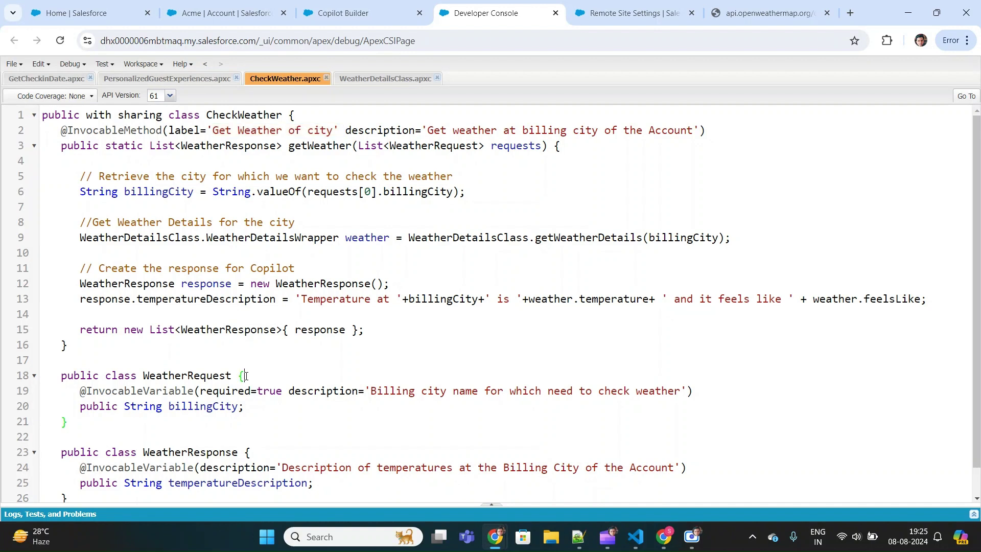
pyautogui.doubleClick(142, 391)
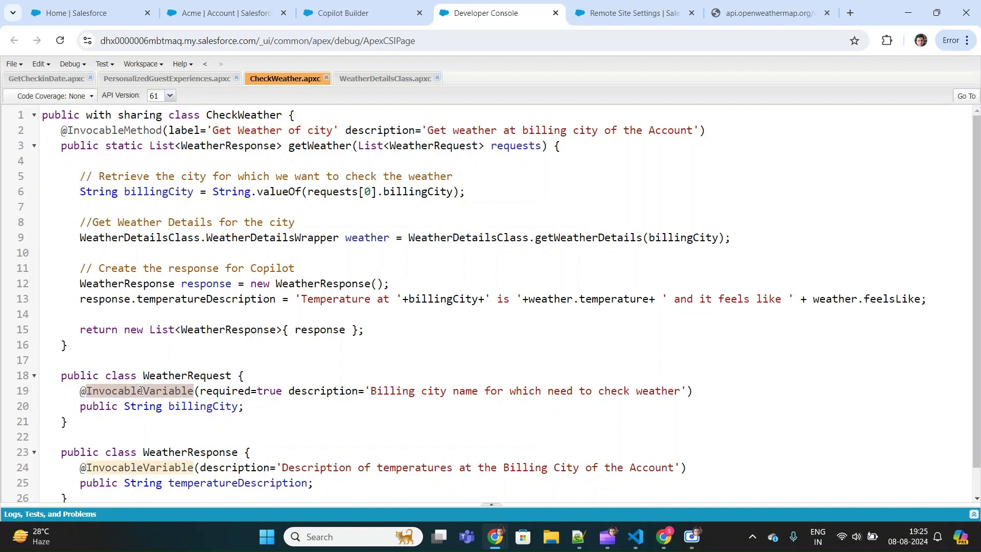
pyautogui.click(371, 391)
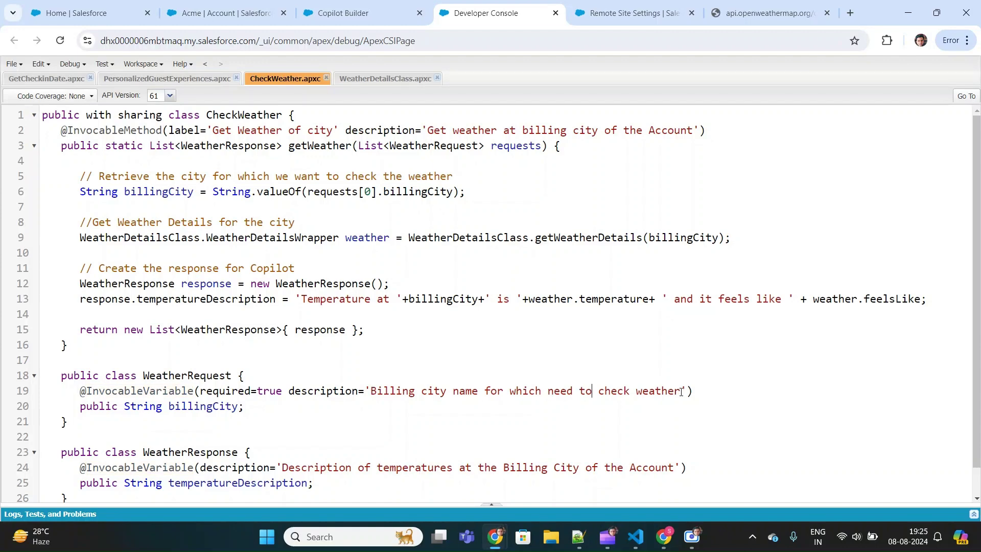
pyautogui.click(339, 13)
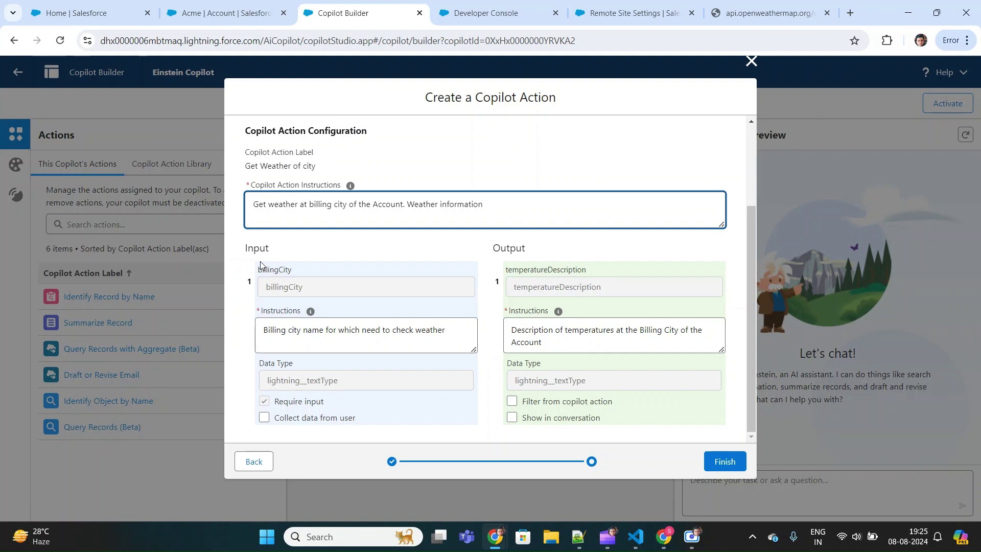
# Review the billingCity input and its instructions in the Get Weather of city action configuration
pyautogui.doubleClick(276, 291)
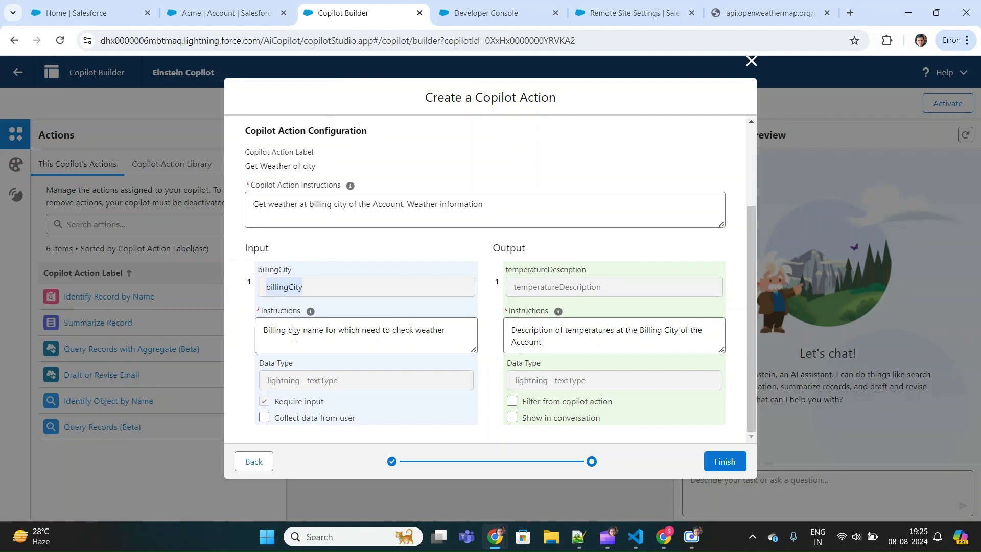
pyautogui.click(264, 332)
pyautogui.moveTo(264, 332); pyautogui.dragTo(450, 332)
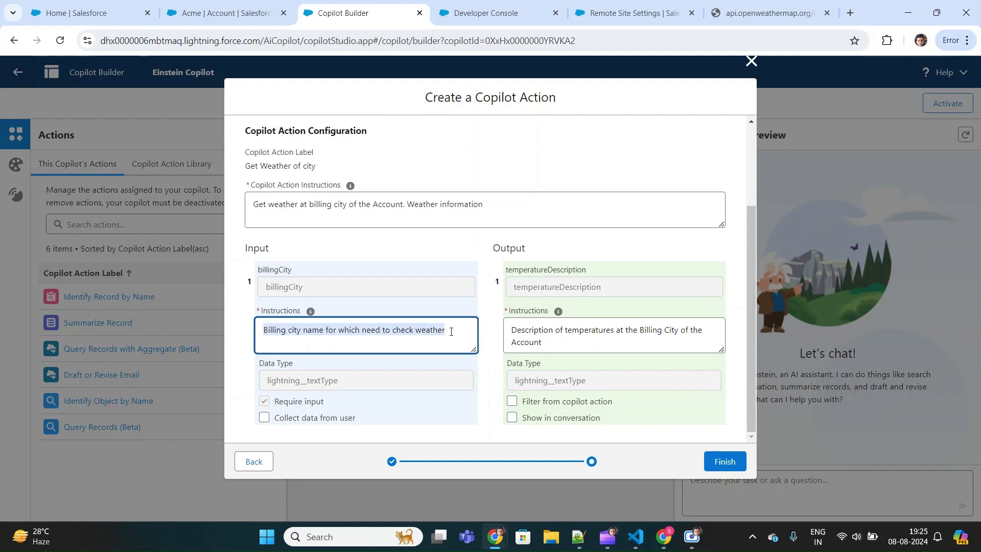
pyautogui.click(451, 332)
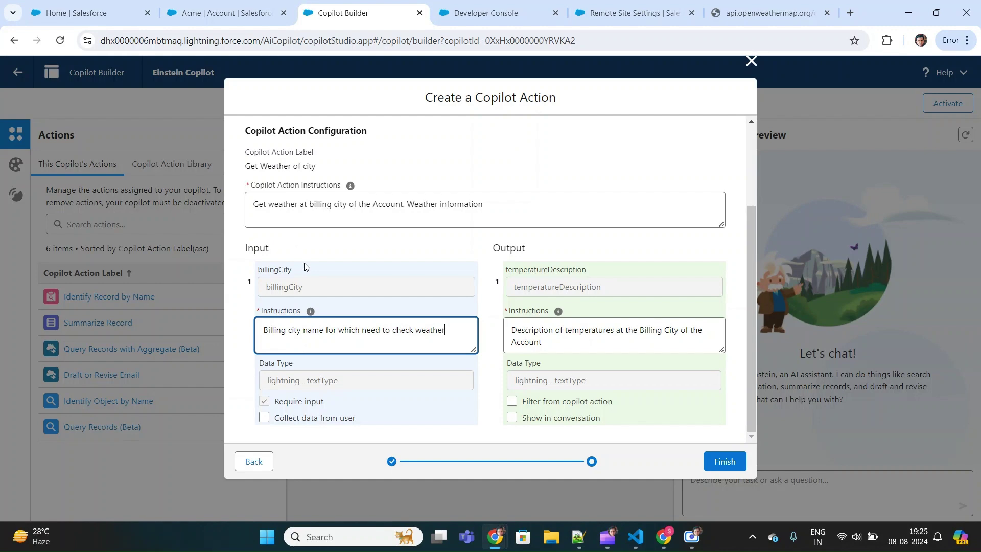
# Check the temperatureDescription invocable variable and its description in the WeatherResponse class of CheckWeather
pyautogui.click(456, 17)
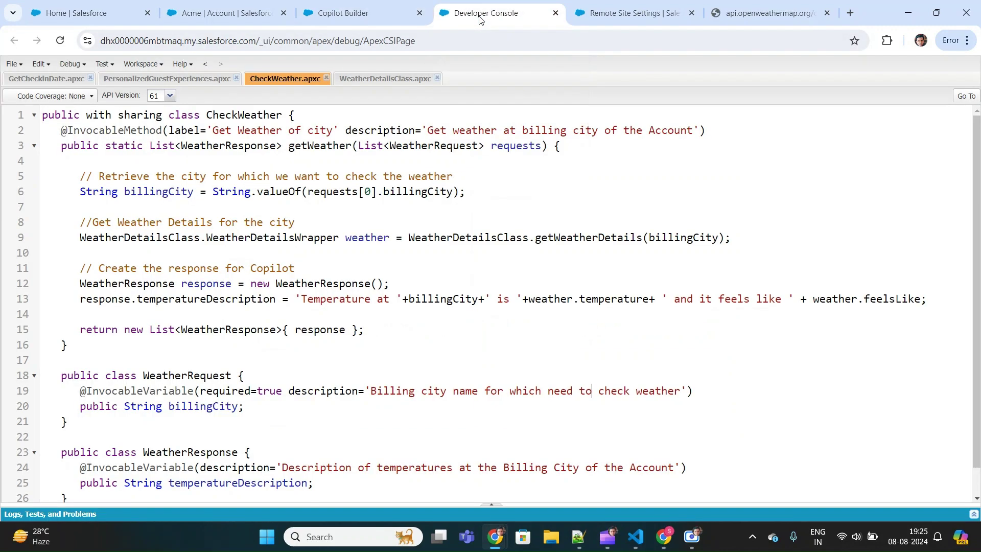
pyautogui.scroll(-1, 442, 327)
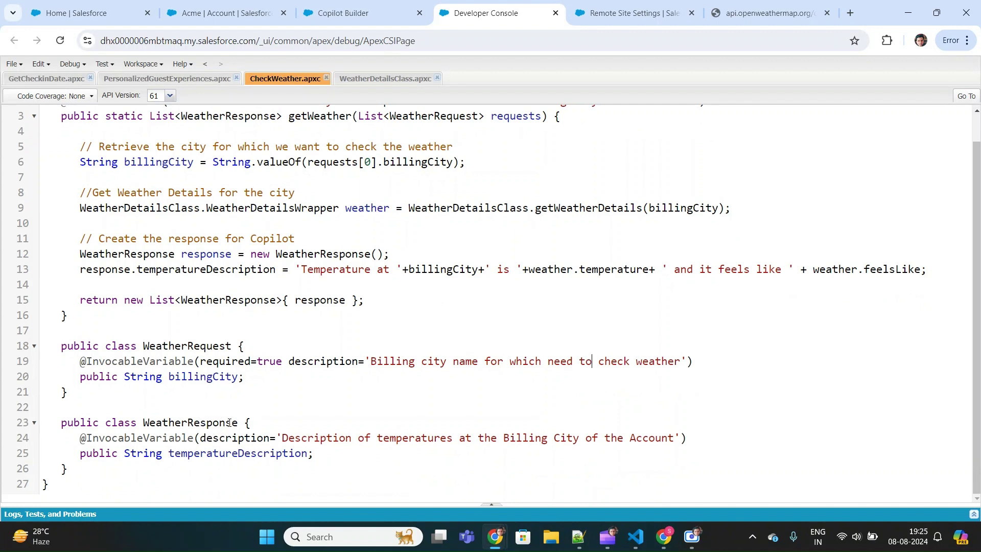
pyautogui.doubleClick(223, 455)
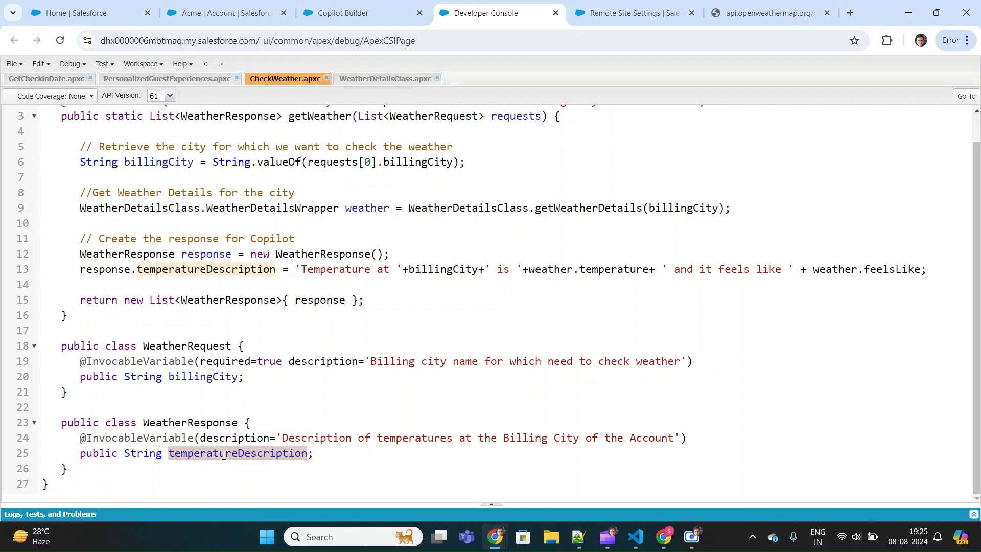
pyautogui.click(316, 438)
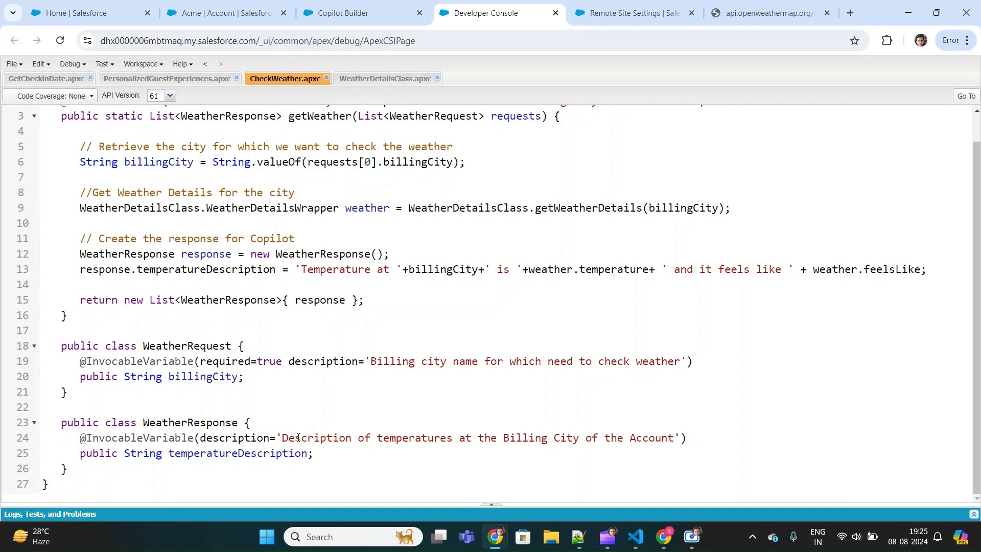
pyautogui.moveTo(282, 438); pyautogui.dragTo(549, 439)
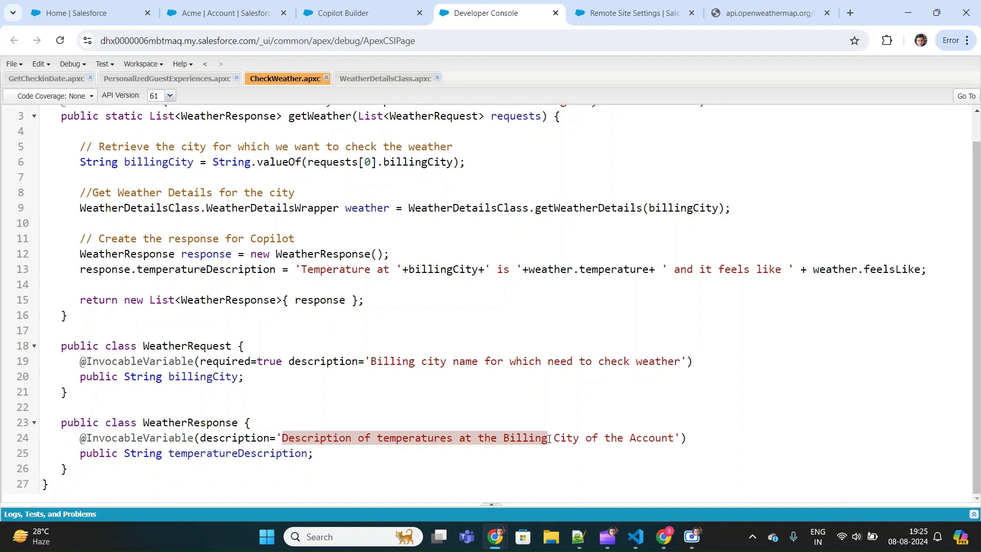
pyautogui.click(549, 439)
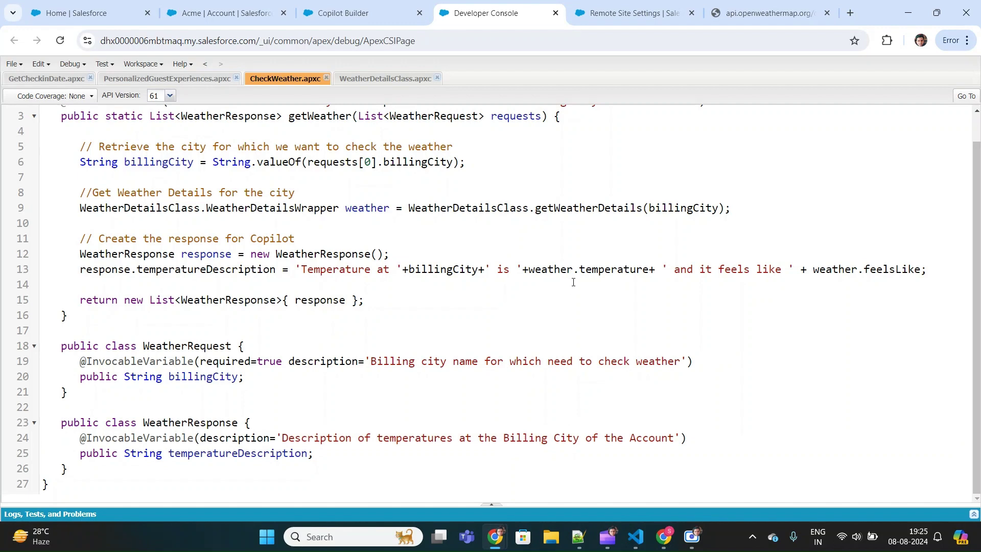
# Back in Copilot Builder, set the temperatureDescription output of the new action to show in conversation
pyautogui.click(382, 12)
pyautogui.click(562, 338)
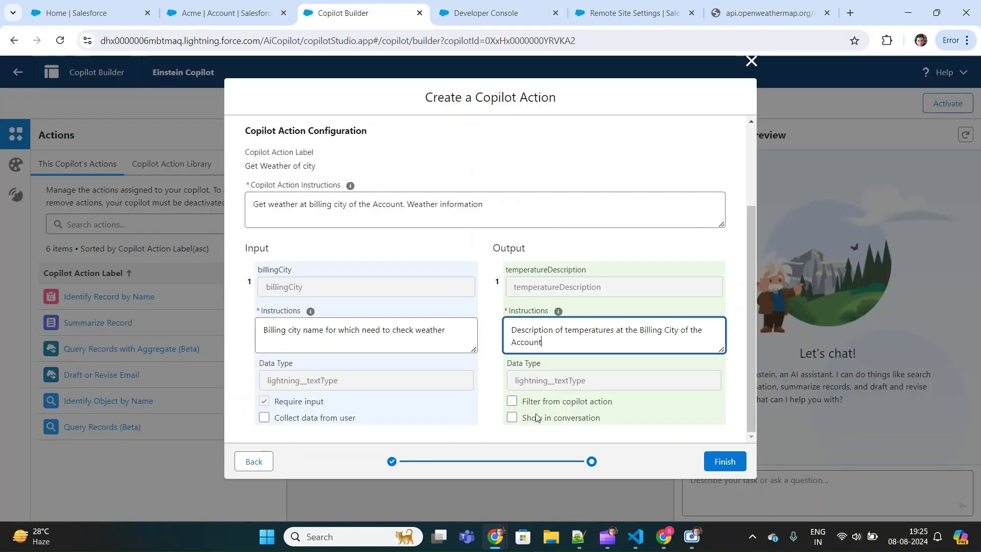
pyautogui.click(513, 419)
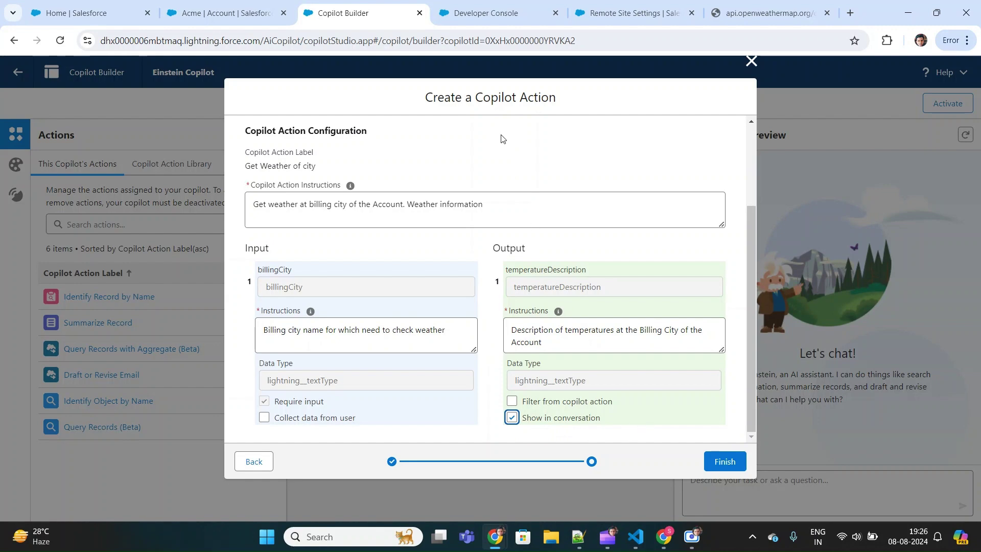
# Examine the getWeather method in CheckWeather, including its requests parameter and its call to WeatherDetailsClass
pyautogui.click(498, 15)
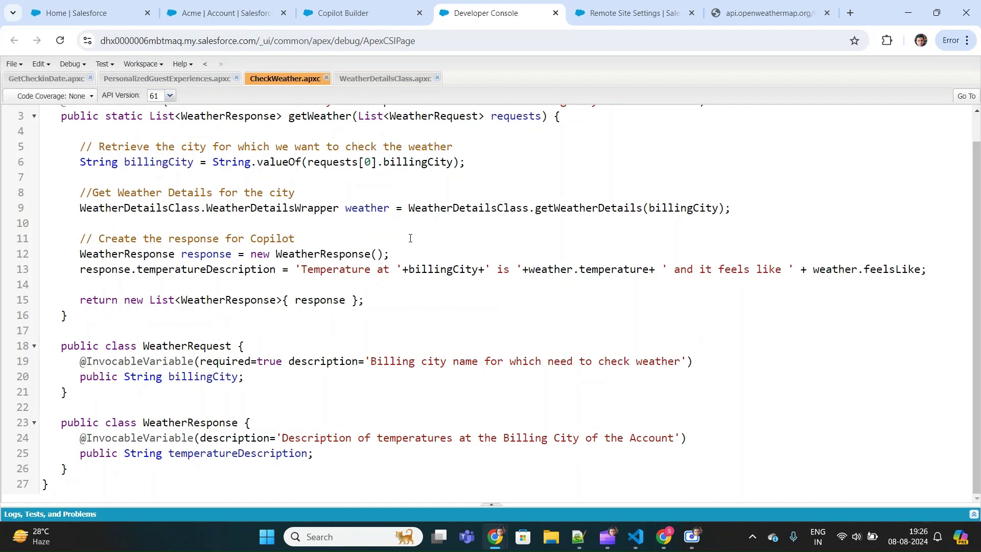
pyautogui.scroll(1, 377, 153)
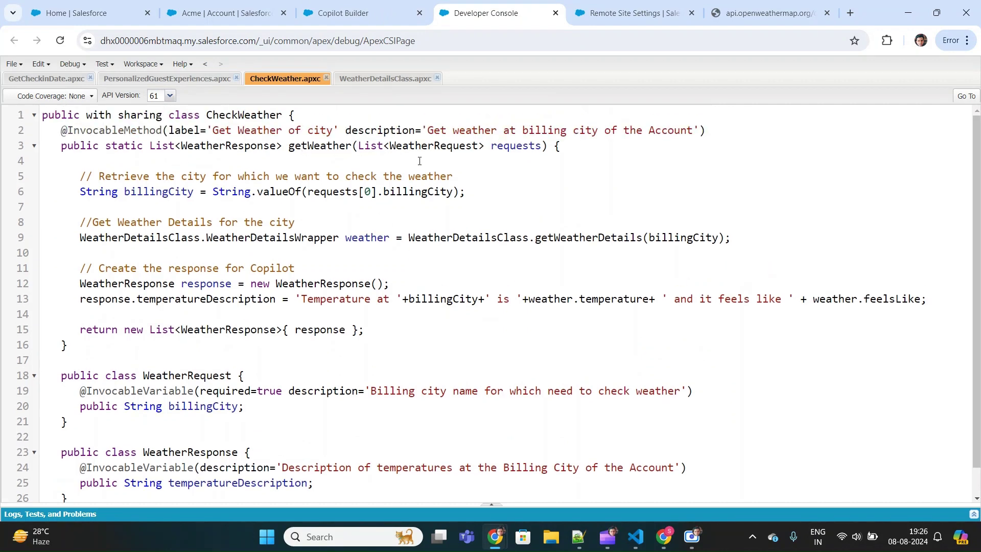
pyautogui.doubleClick(317, 145)
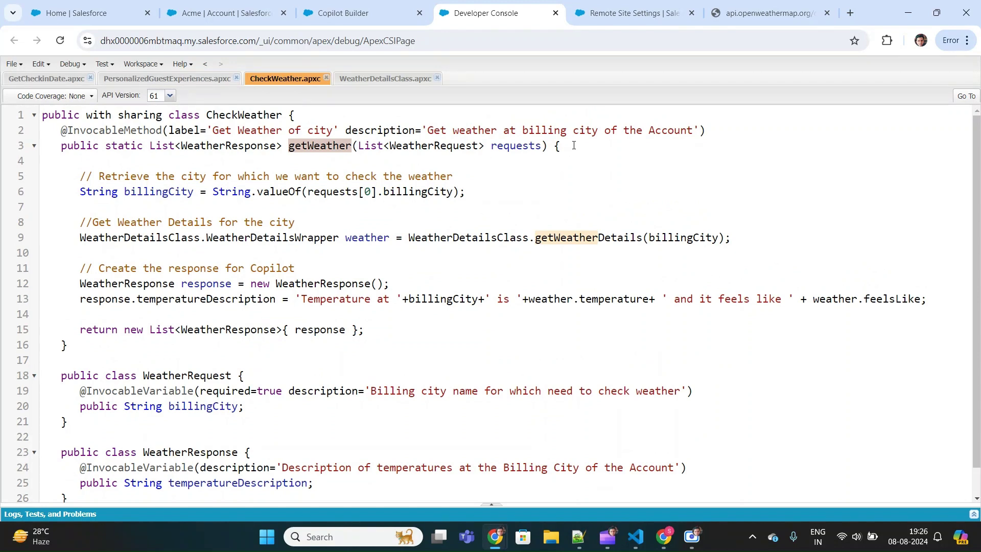
pyautogui.doubleClick(515, 146)
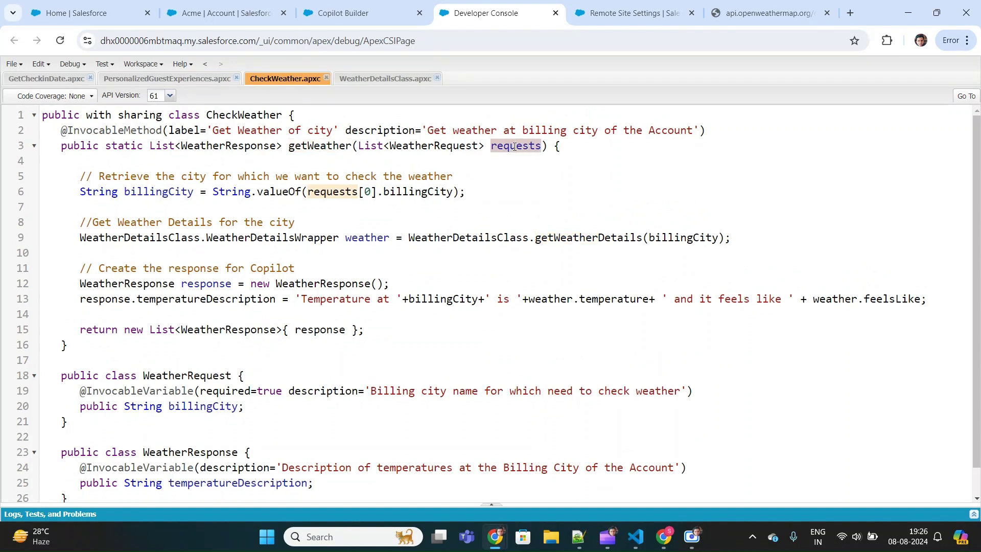
pyautogui.click(568, 147)
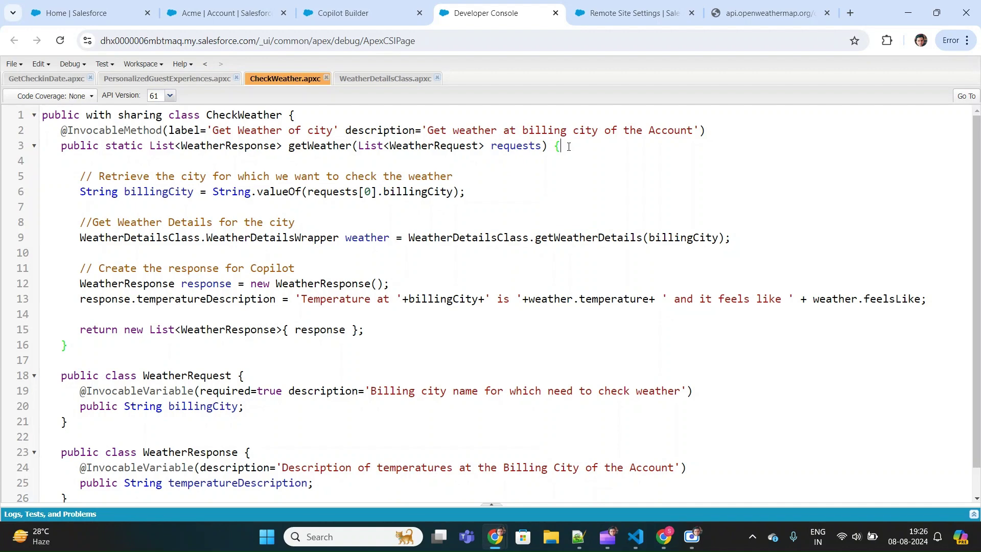
pyautogui.doubleClick(463, 238)
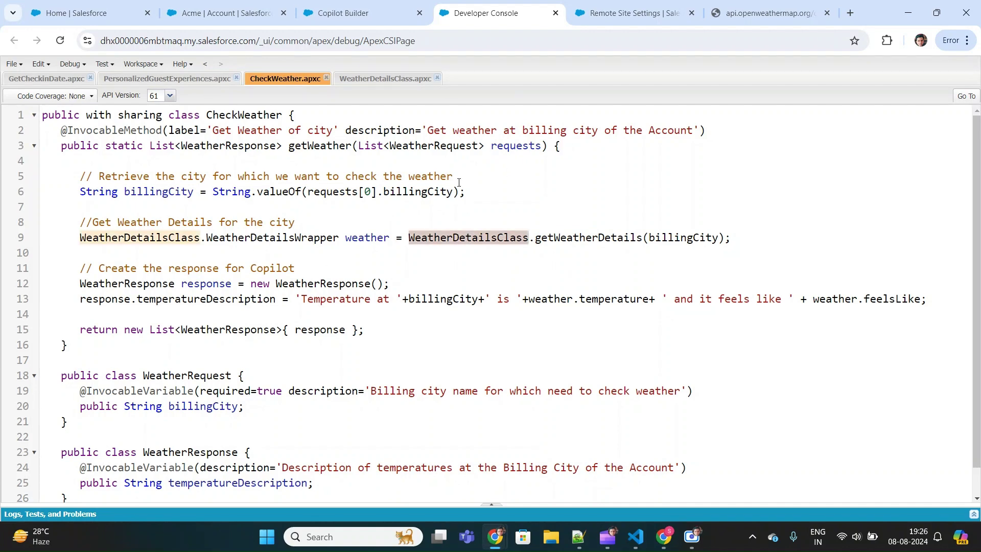
# Examine how WeatherDetailsClass makes the weather API callout and fills the temperature and feelsLike values of its wrapper
pyautogui.click(380, 79)
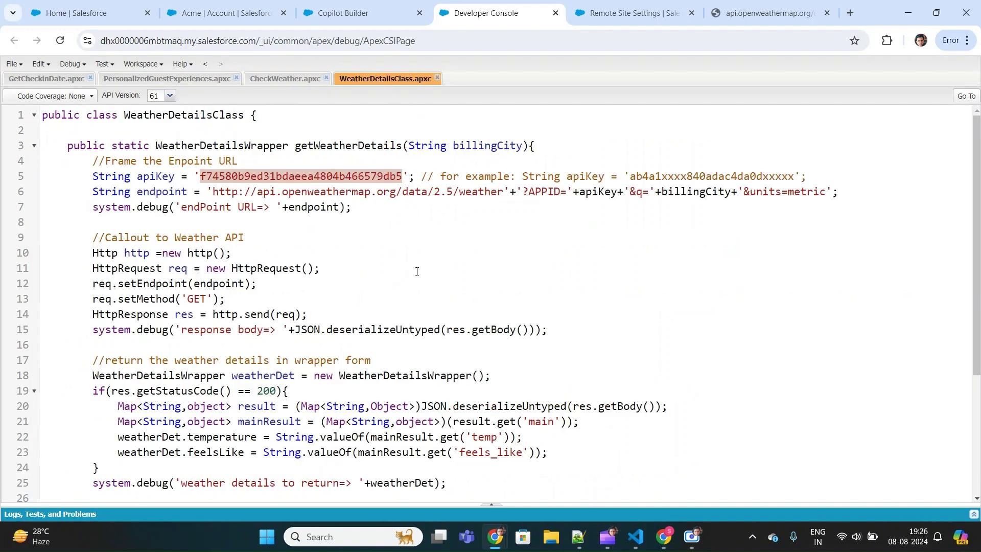
pyautogui.scroll(-1, 417, 272)
pyautogui.scroll(1, 417, 271)
pyautogui.click(349, 274)
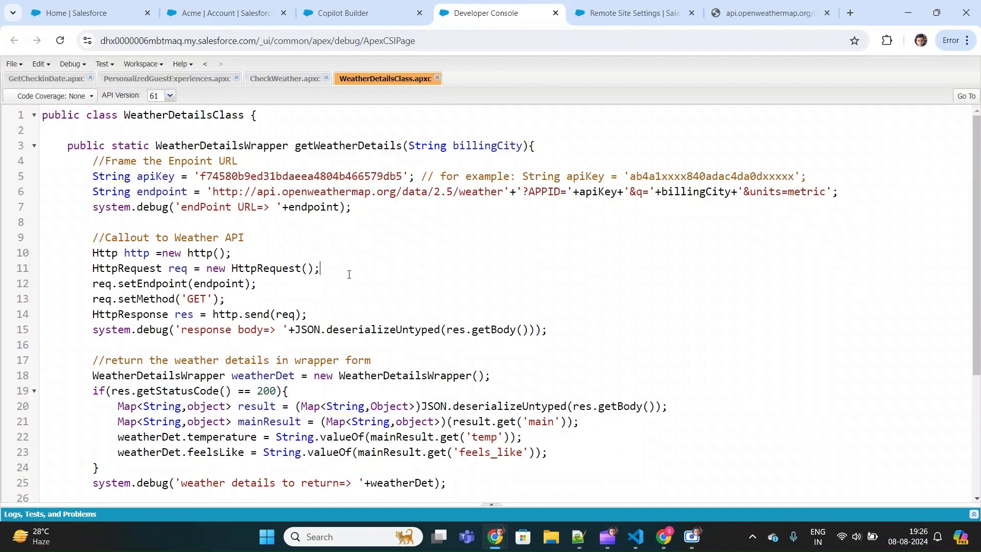
pyautogui.scroll(-3, 456, 264)
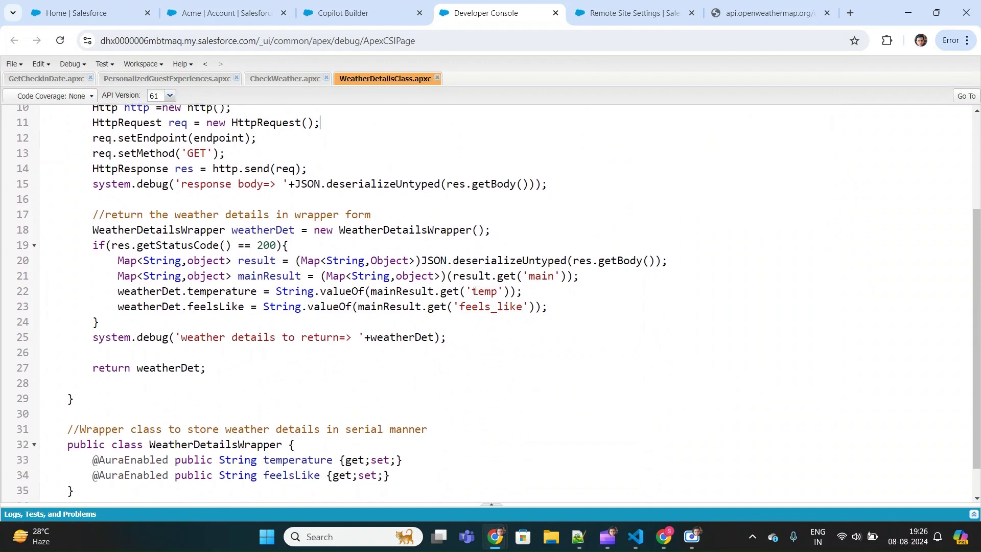
pyautogui.click(227, 290)
pyautogui.click(224, 308)
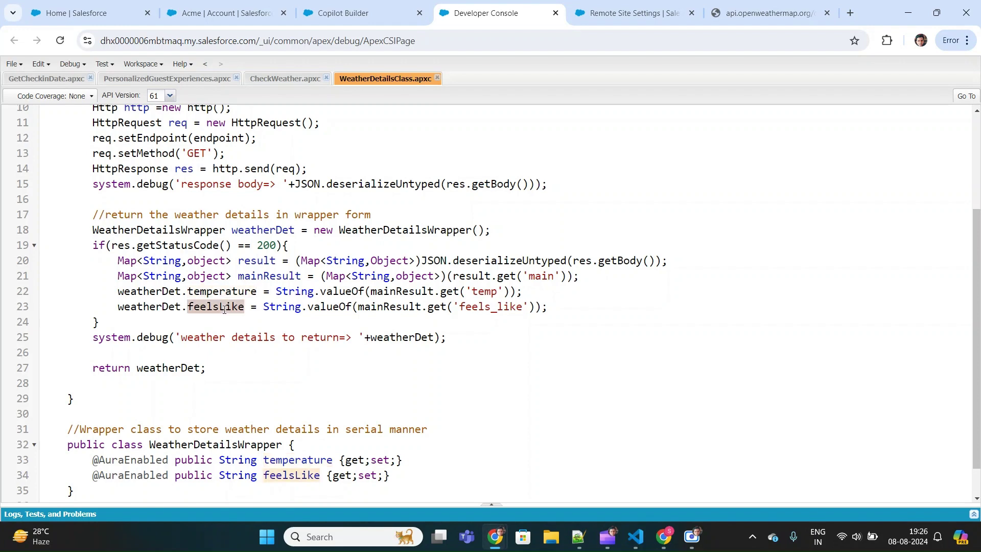
pyautogui.click(233, 287)
pyautogui.scroll(-1, 234, 289)
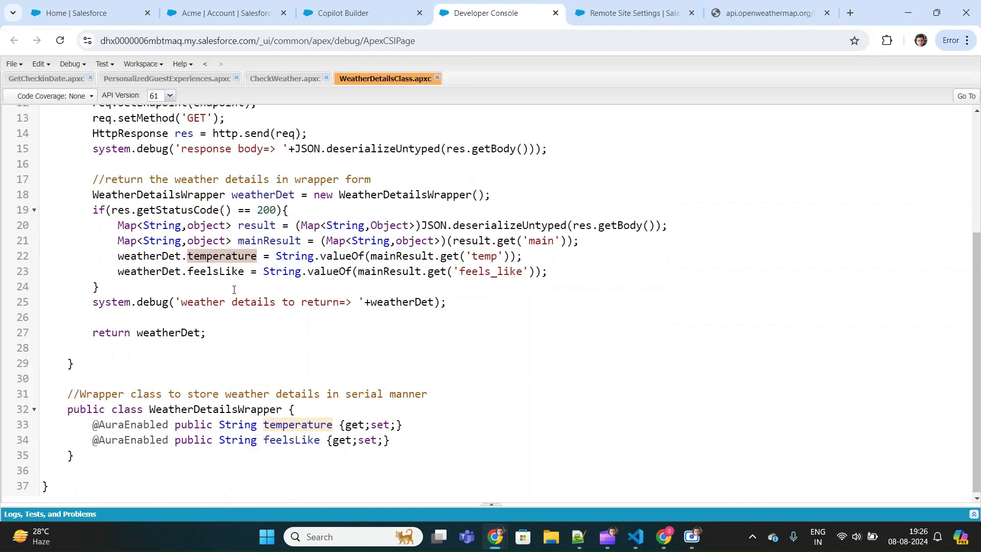
pyautogui.scroll(1, 245, 229)
# Examine how CheckWeather builds the temperatureDescription response from billingCity, temperature and feelsLike
pyautogui.click(290, 80)
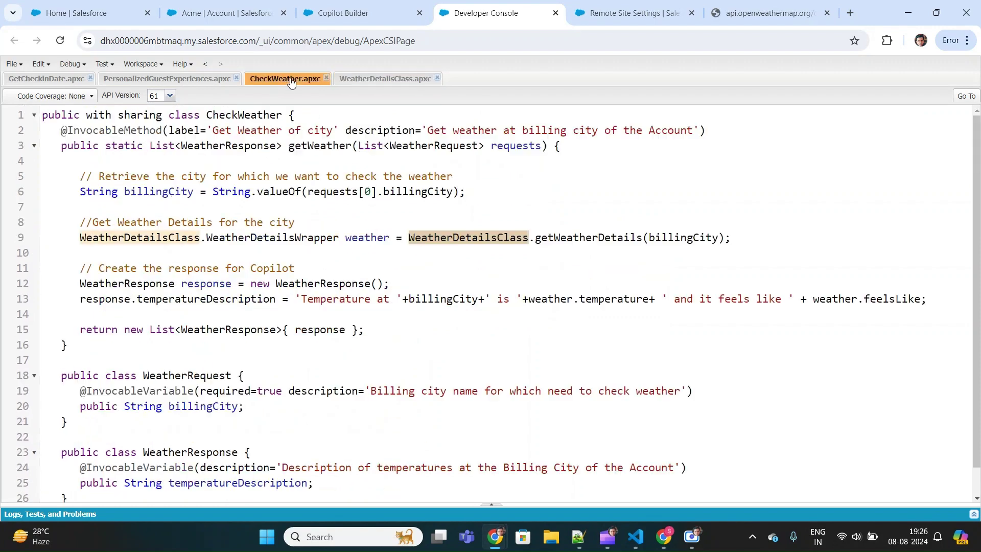
pyautogui.doubleClick(366, 238)
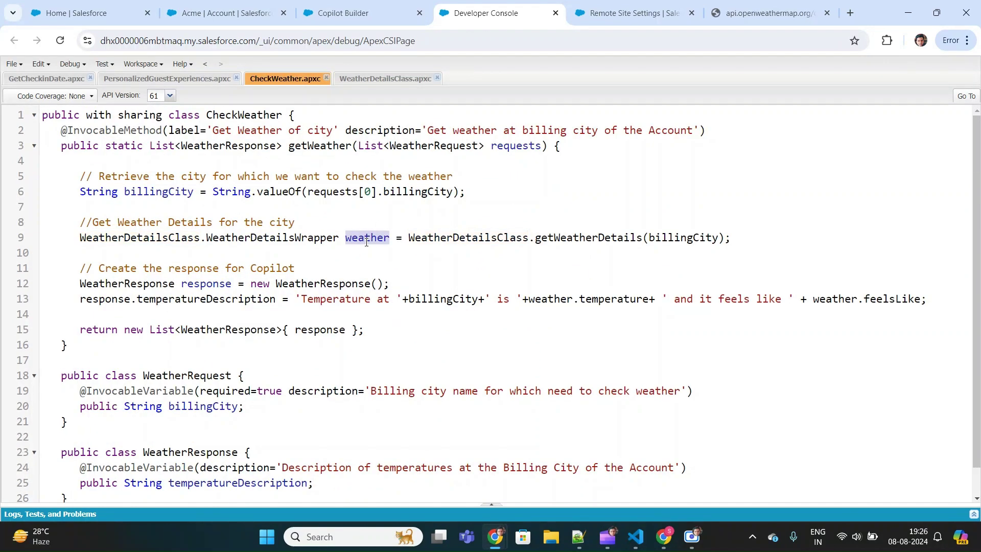
pyautogui.click(300, 298)
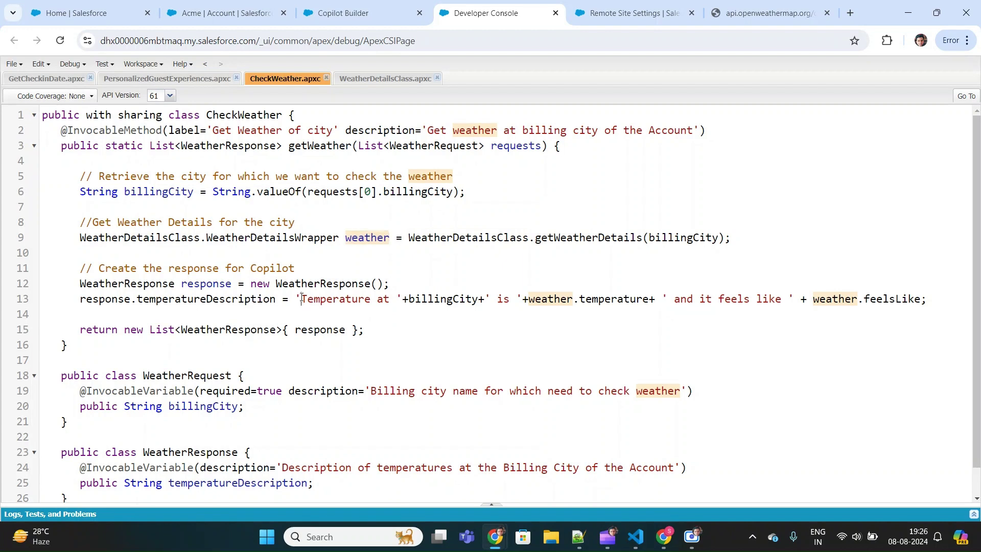
pyautogui.doubleClick(465, 298)
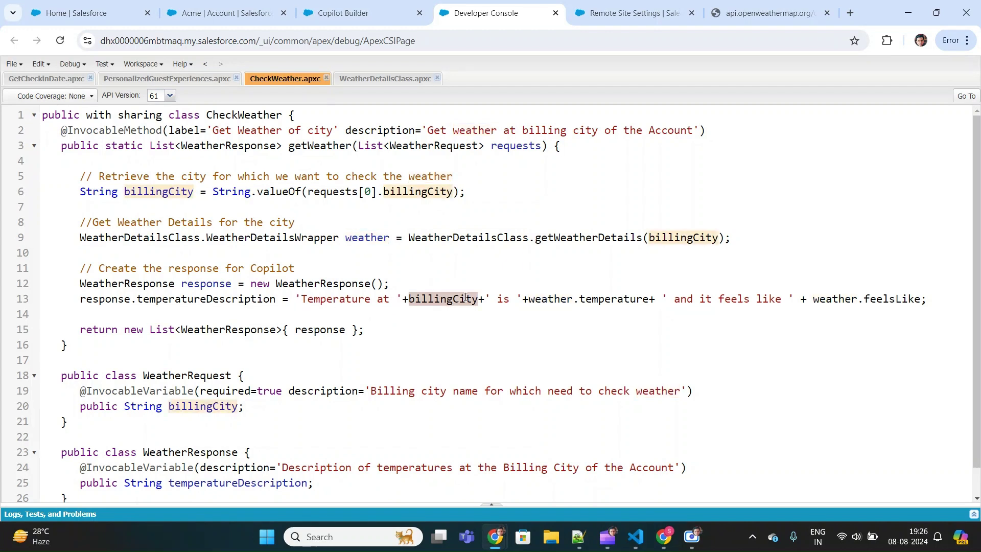
pyautogui.doubleClick(608, 299)
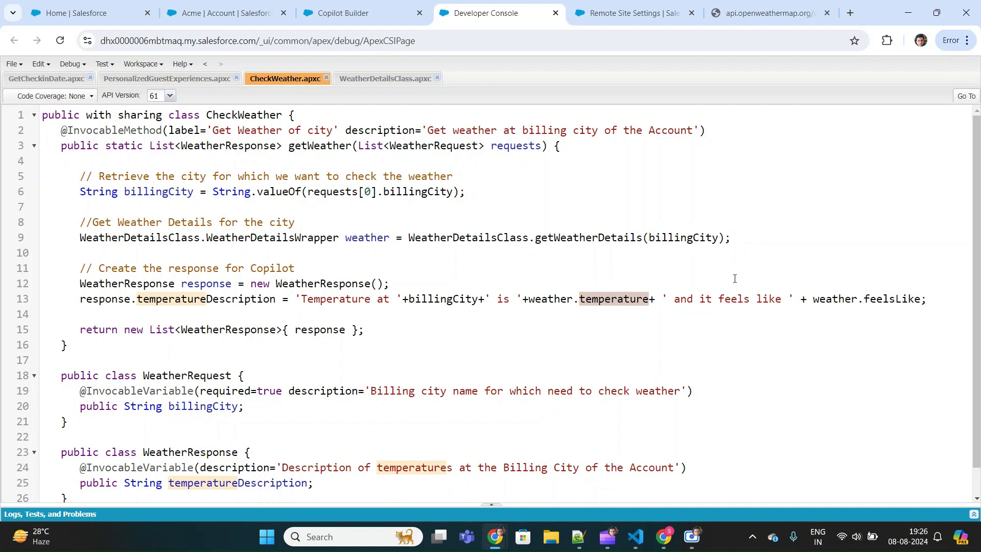
pyautogui.doubleClick(880, 300)
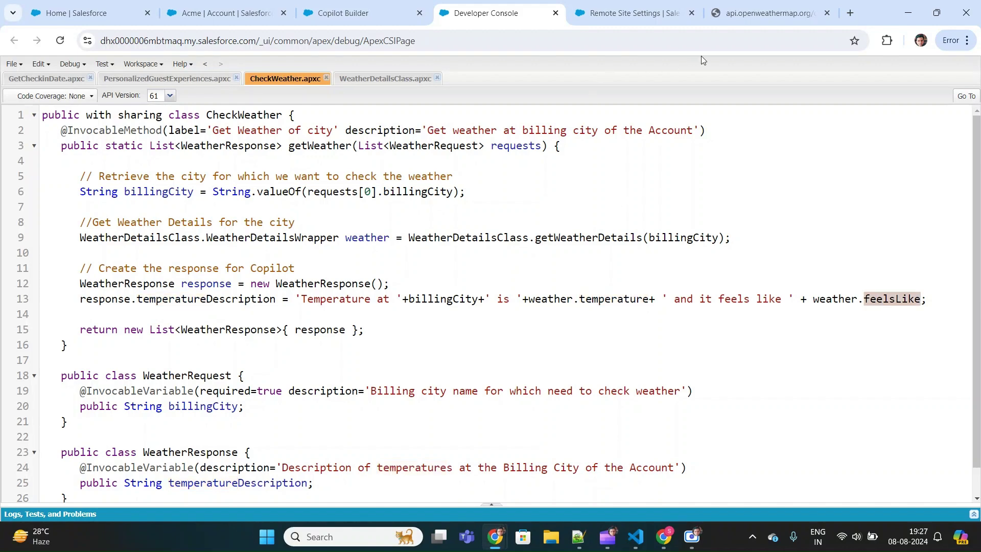
# Pretty-print the OpenWeatherMap response for Mumbai, examine its request URL and its temp and feels_like fields, and return to the Developer Console
pyautogui.click(764, 15)
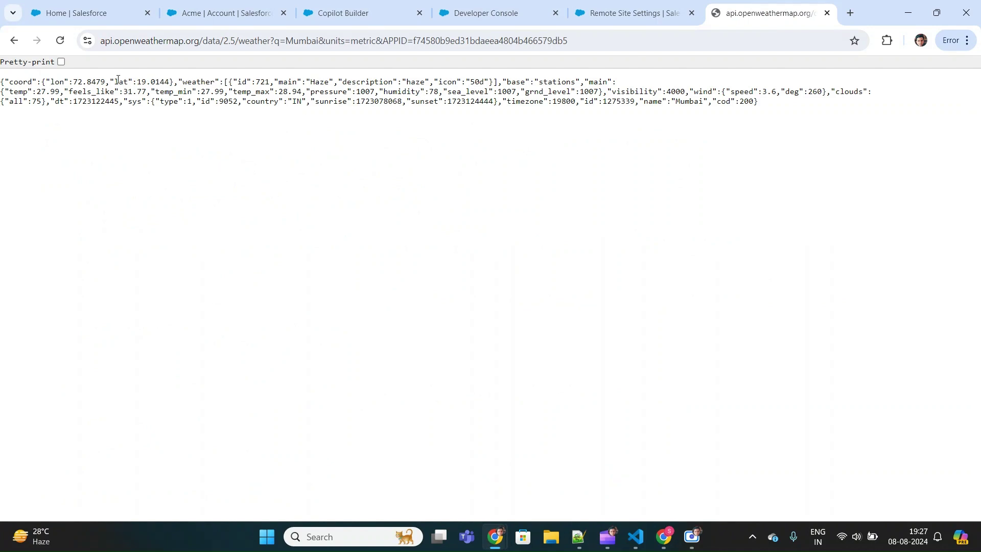
pyautogui.click(62, 63)
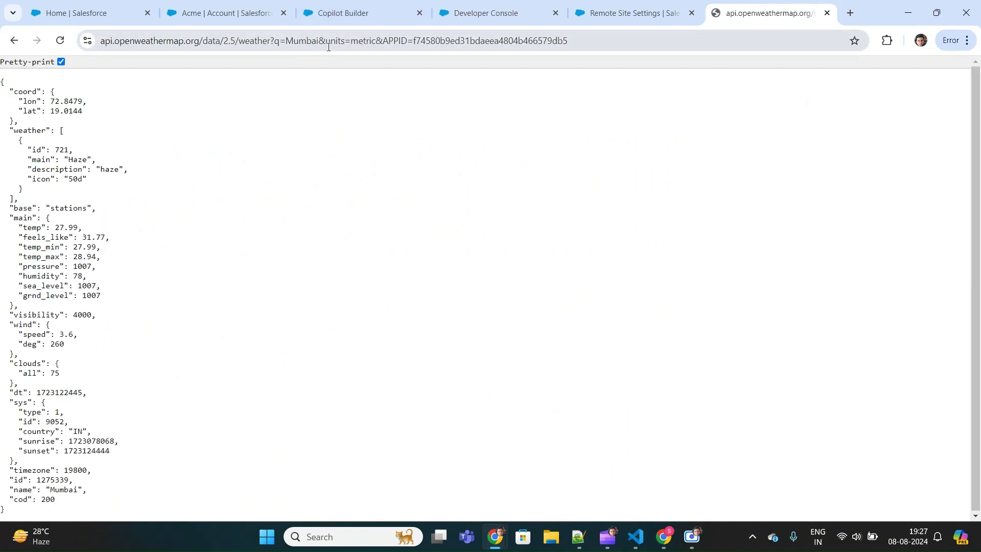
pyautogui.click(469, 38)
pyautogui.click(77, 236)
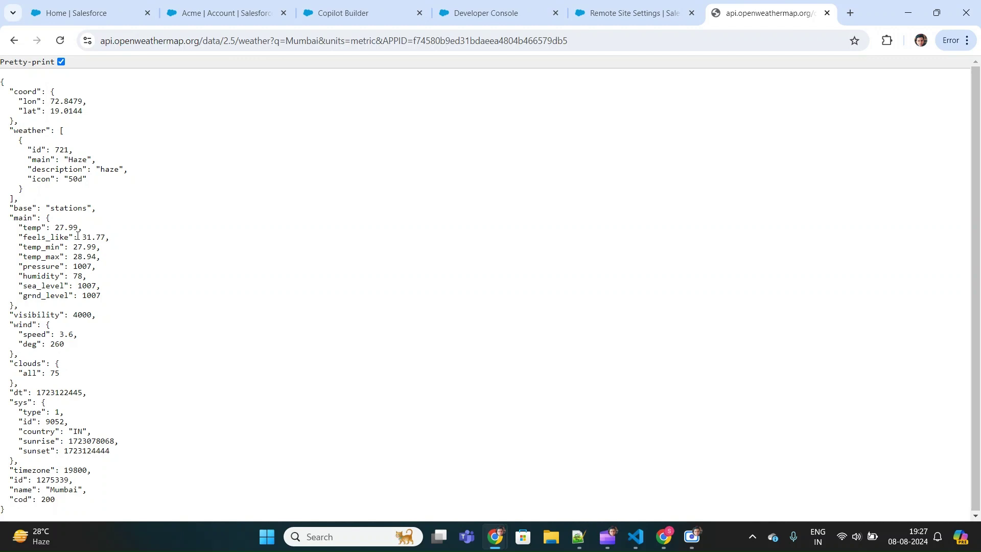
pyautogui.doubleClick(151, 42)
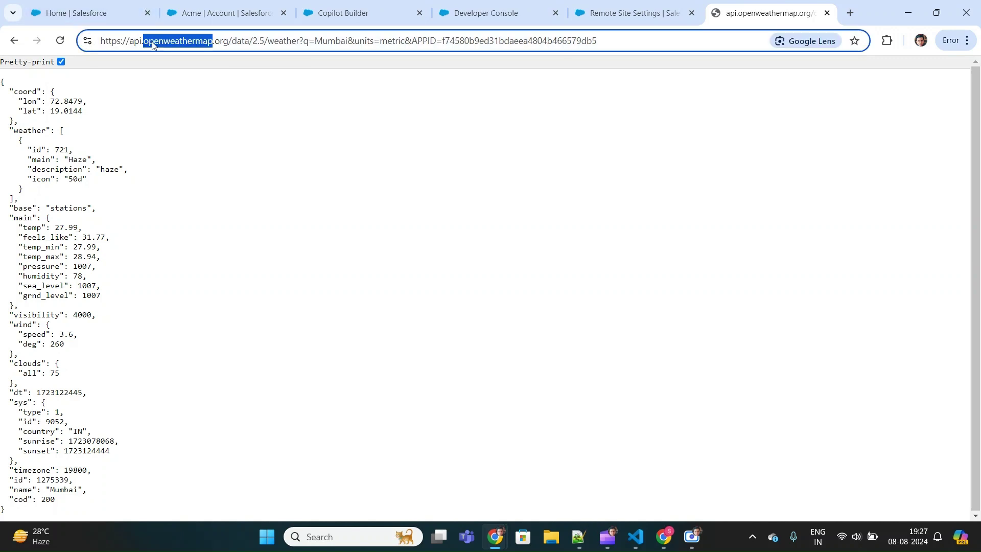
pyautogui.doubleClick(501, 42)
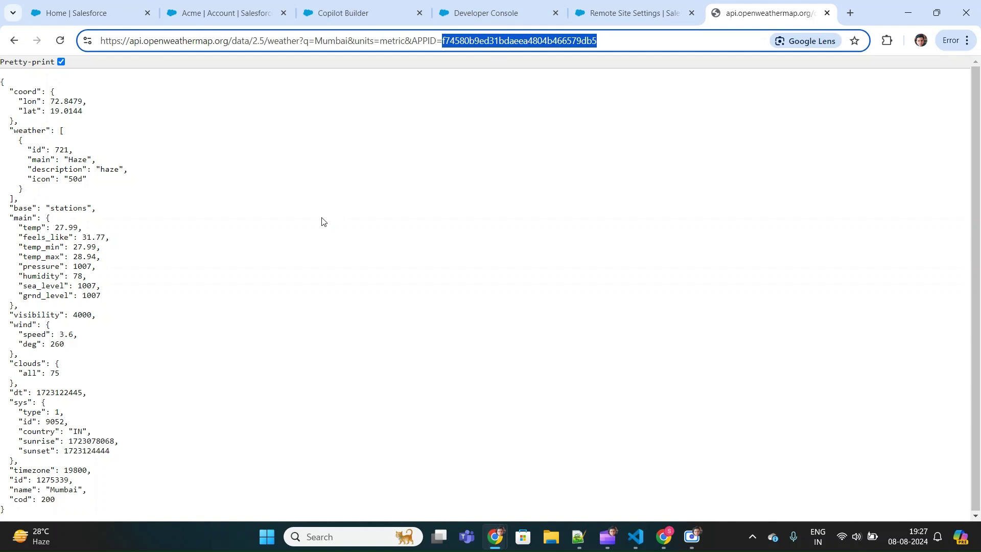
pyautogui.click(108, 190)
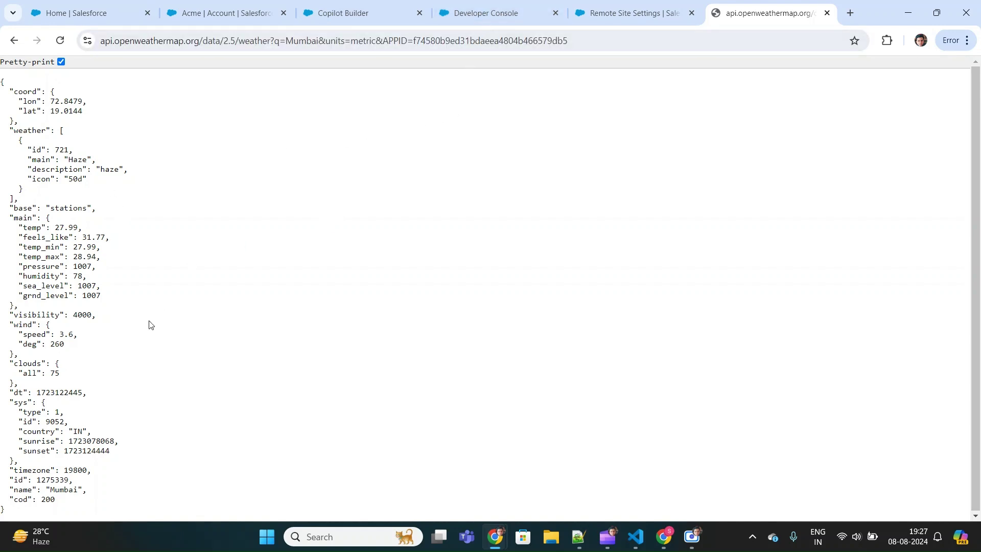
pyautogui.doubleClick(33, 228)
pyautogui.doubleClick(38, 237)
pyautogui.click(476, 15)
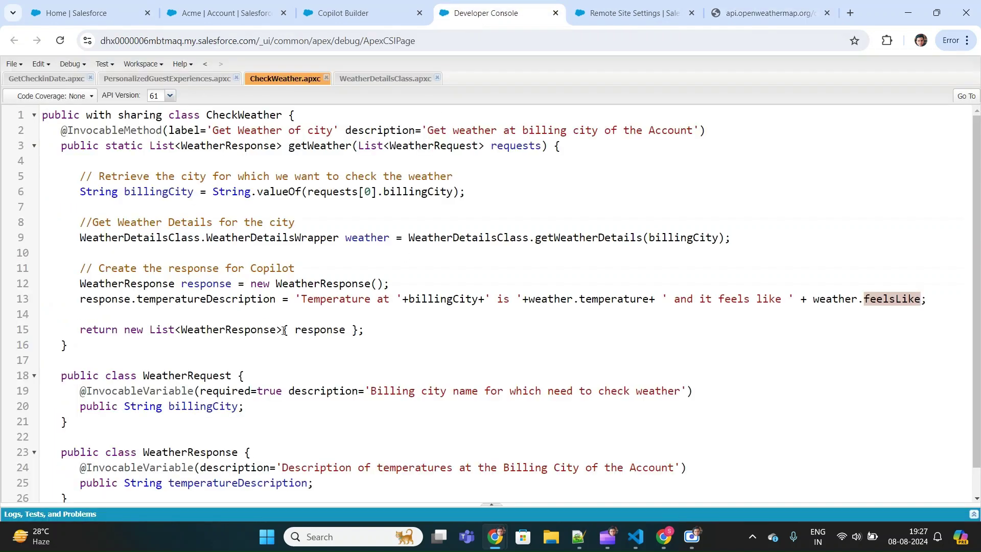
# Examine how CheckWeather calls WeatherDetailsClass with billingCity, builds the temperatureDescription from the weather variable and returns the response list
pyautogui.doubleClick(457, 238)
pyautogui.doubleClick(695, 237)
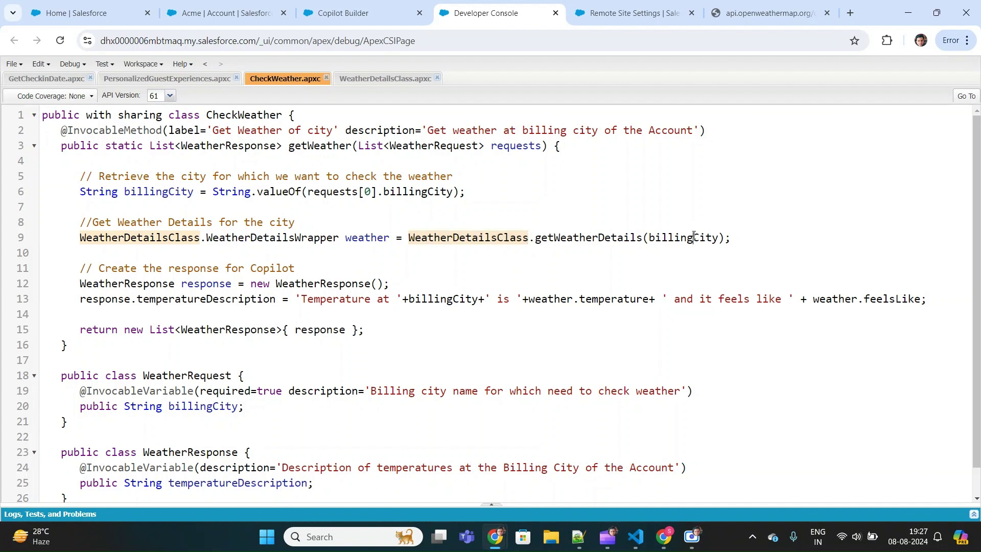
pyautogui.doubleClick(363, 236)
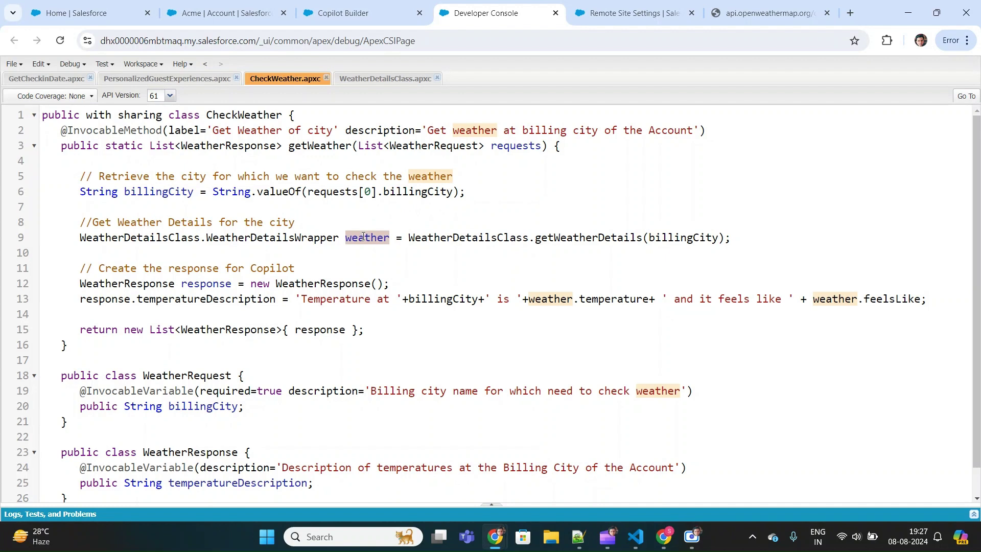
pyautogui.click(300, 299)
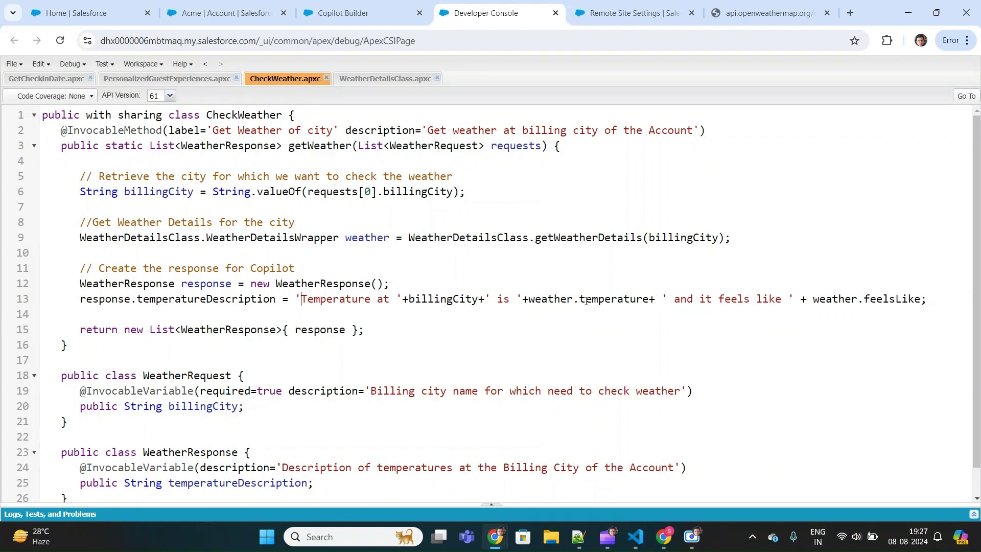
pyautogui.doubleClick(627, 298)
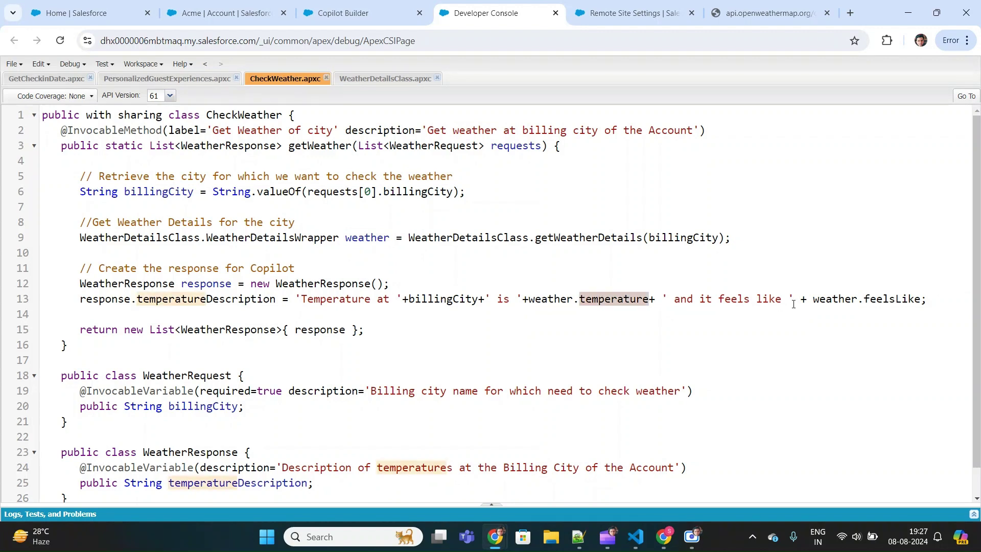
pyautogui.doubleClick(881, 299)
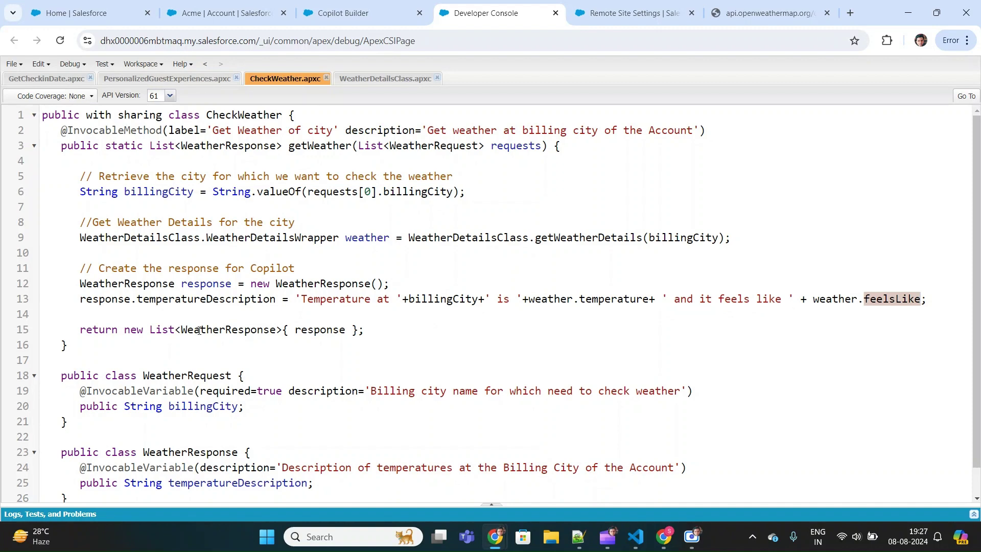
pyautogui.doubleClick(325, 331)
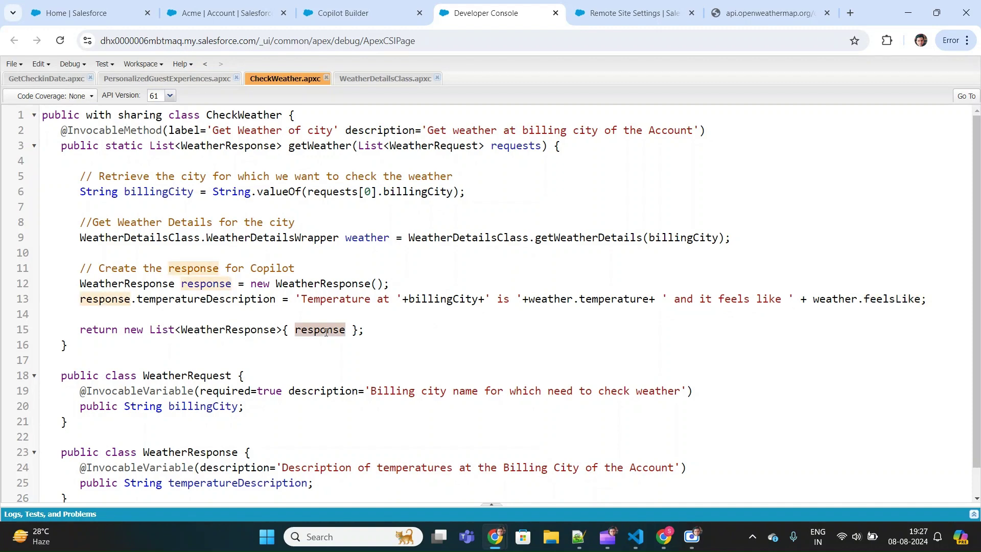
# Switch to Copilot Builder, finish creating the Get Weather of city action and assign it to the copilot
pyautogui.click(355, 18)
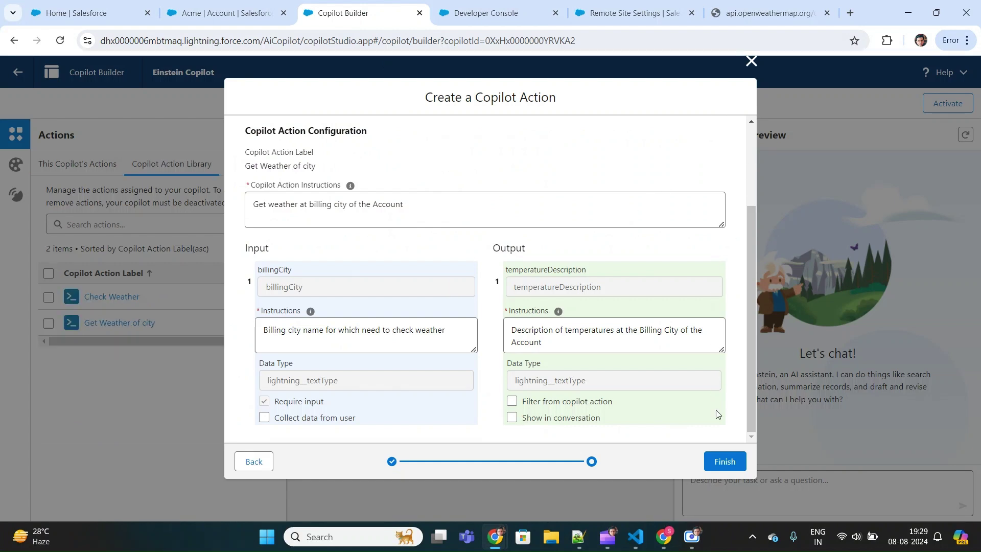
pyautogui.click(725, 461)
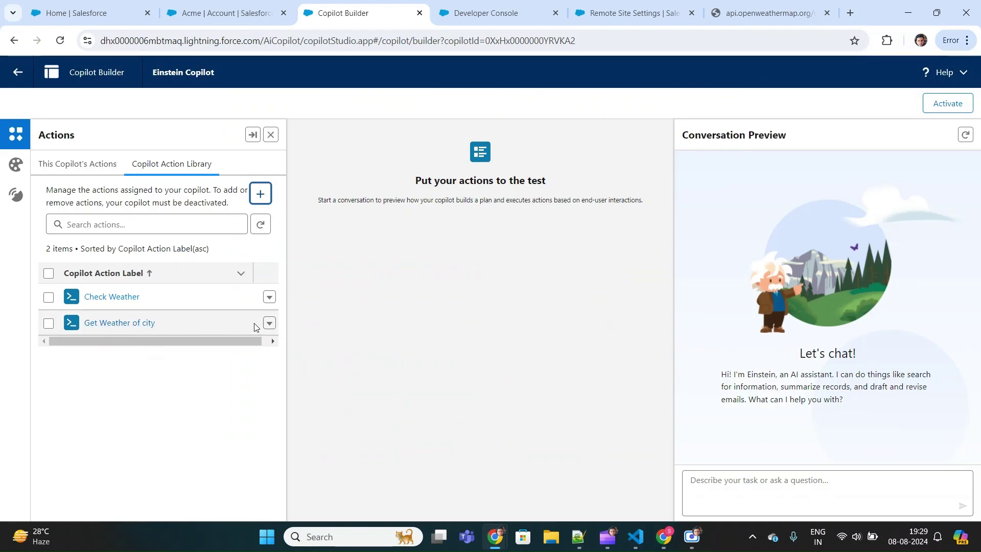
pyautogui.click(269, 323)
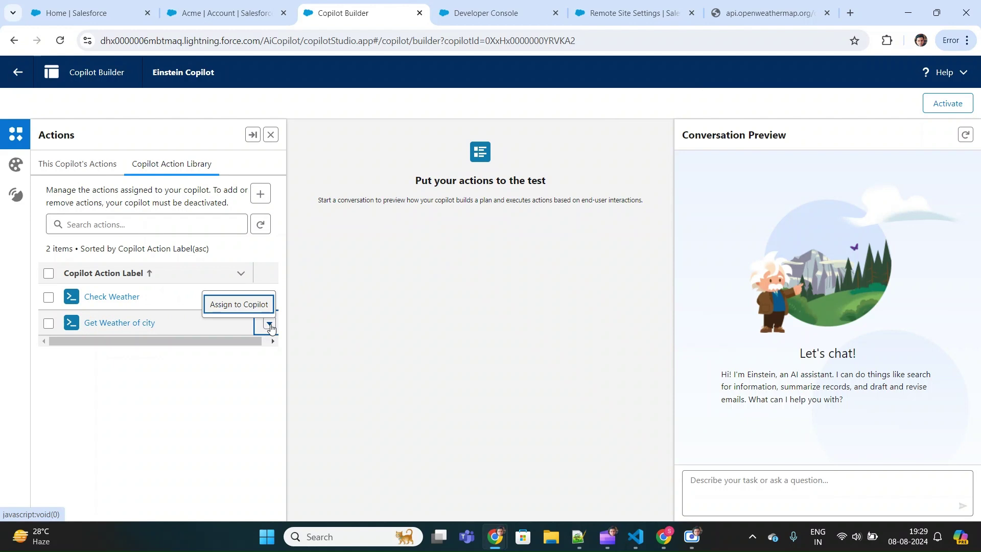
pyautogui.click(235, 306)
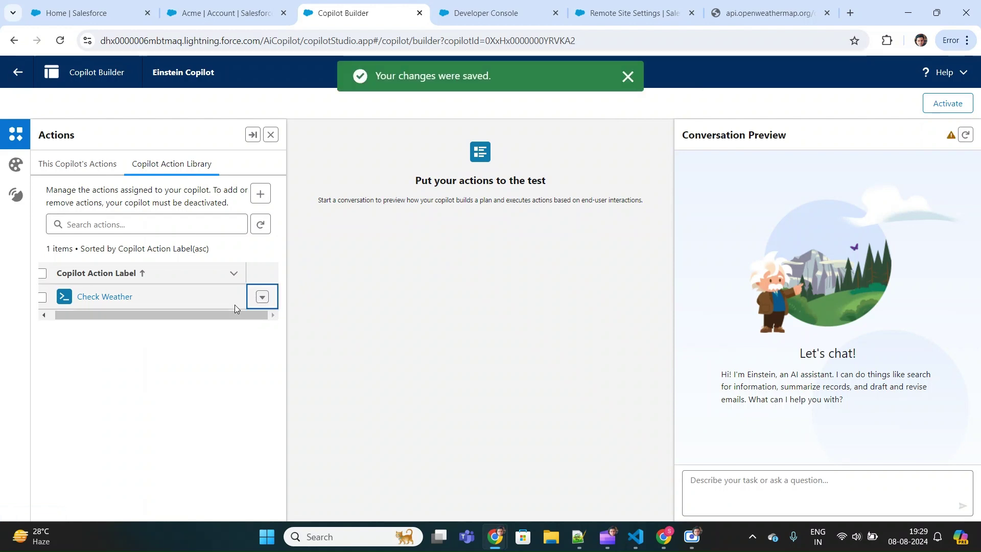
# Activate the copilot with its assigned actions and reload the Salesforce home page
pyautogui.click(68, 163)
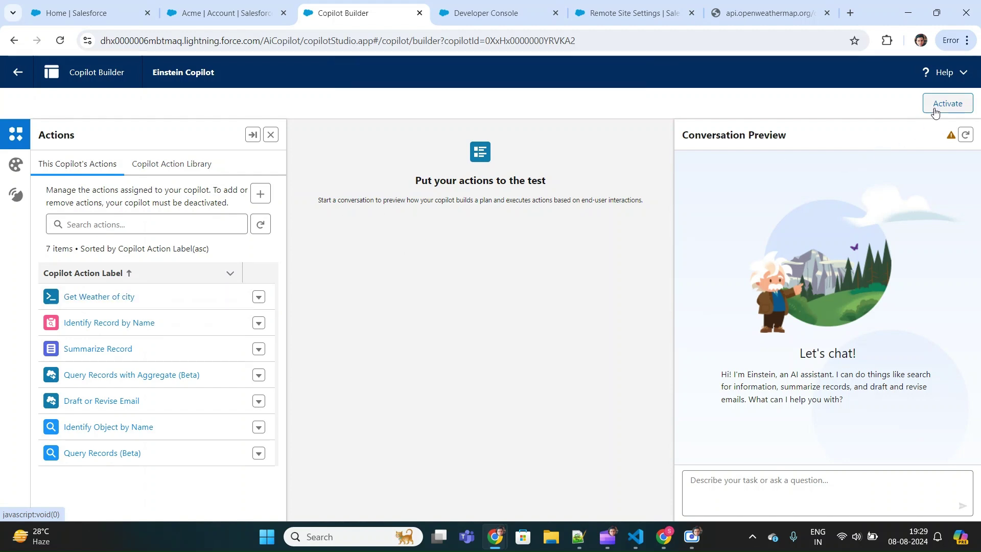
pyautogui.click(952, 104)
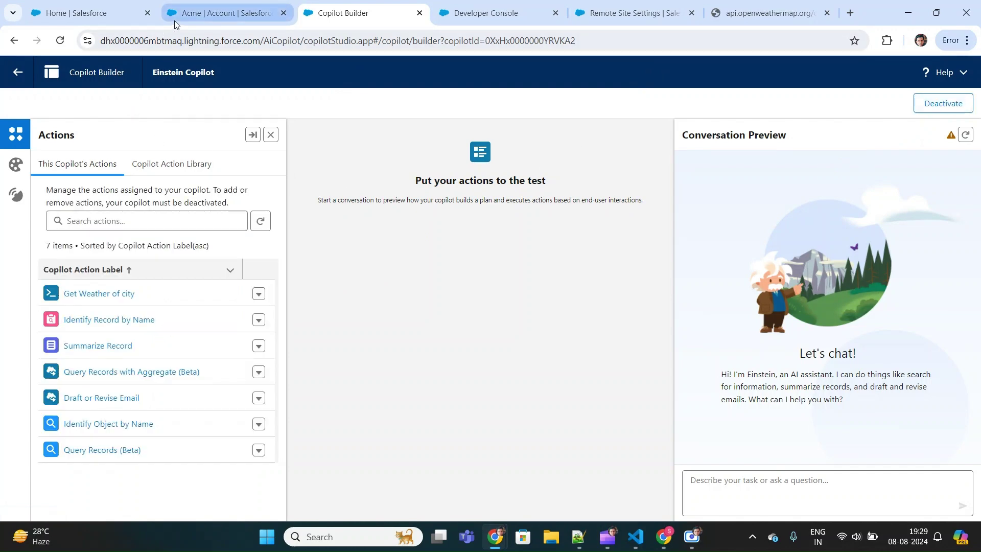
pyautogui.click(86, 15)
pyautogui.click(60, 40)
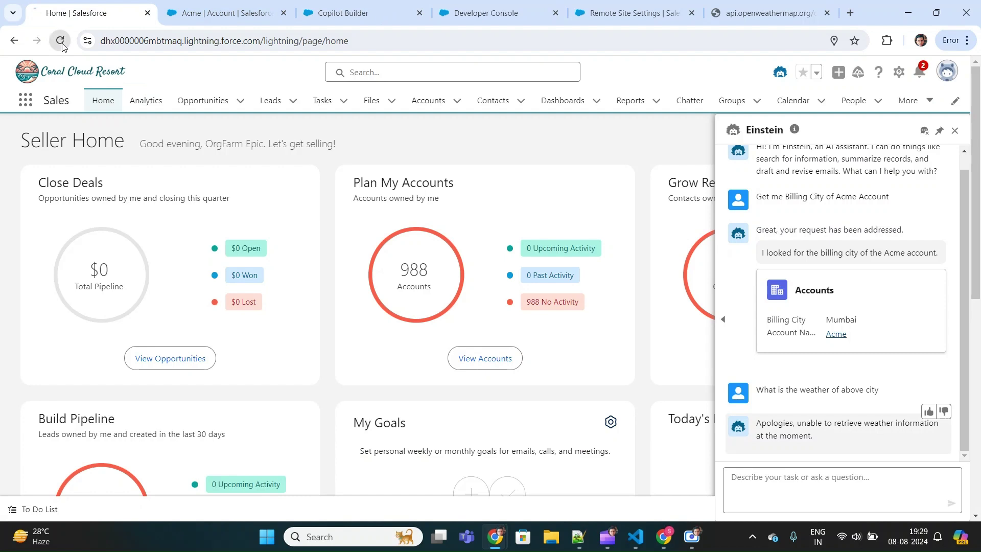
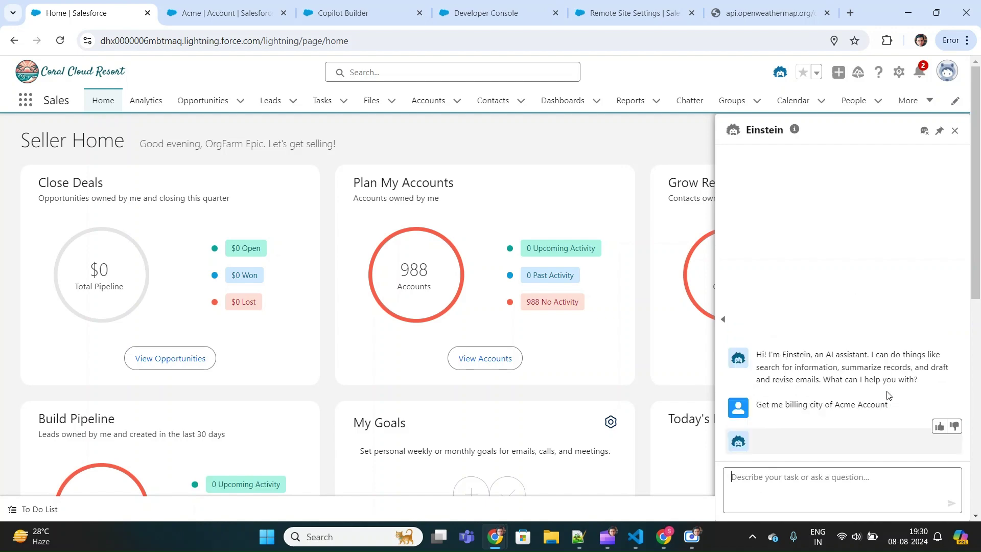
# Ask Einstein "What is the weather of the above billing city" after its reply about the Acme account
pyautogui.scroll(-5, 887, 395)
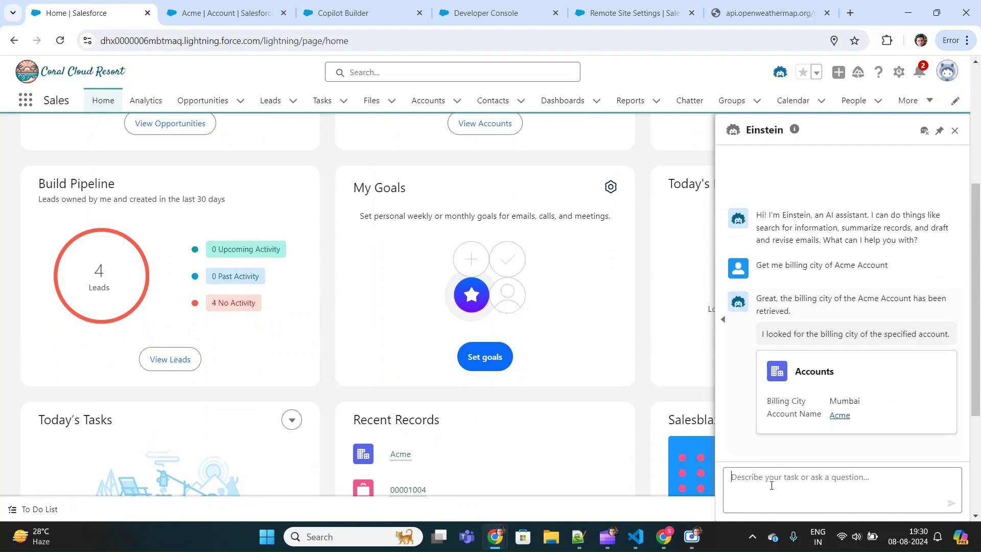
pyautogui.write('What is ')
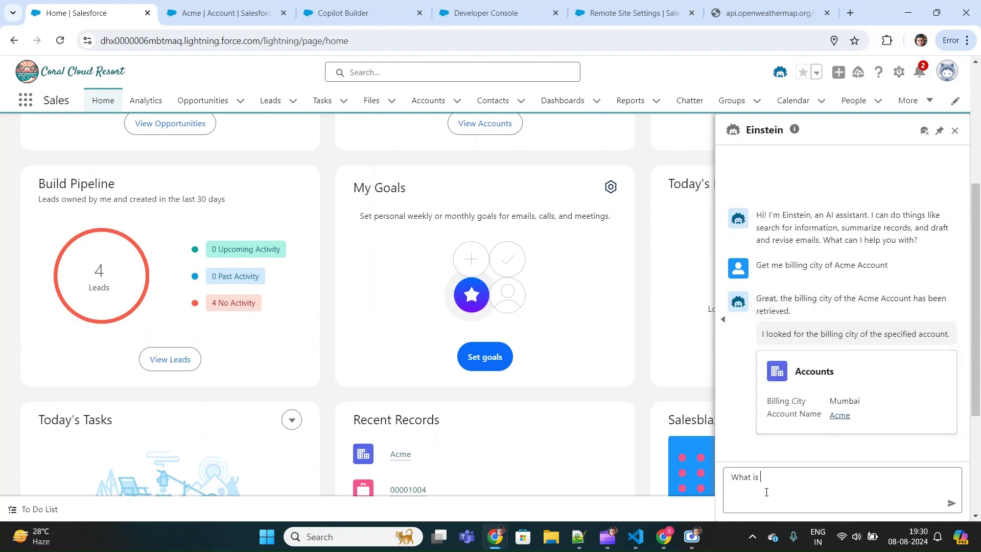
pyautogui.write('the')
pyautogui.press('BackSpace')
pyautogui.press('BackSpace')
pyautogui.write('r')
pyautogui.write('he weather of')
pyautogui.write(' the above b')
pyautogui.write('illing c')
pyautogui.write('ity')
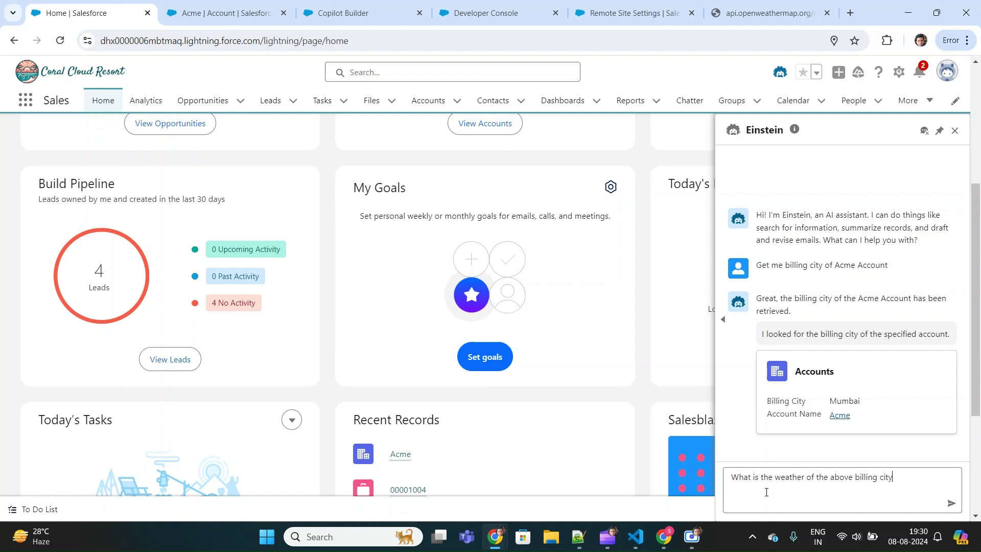
pyautogui.press('Return')
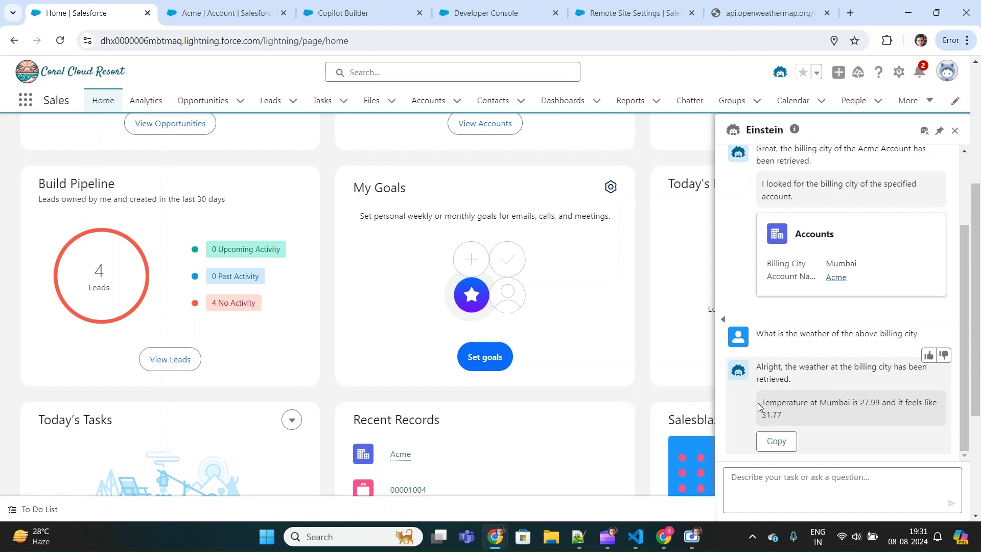
# Compare the temperature and feels-like values in Einstein's reply with the temp and feels_like fields of the OpenWeatherMap response for Mumbai
pyautogui.moveTo(759, 403); pyautogui.dragTo(883, 402)
pyautogui.moveTo(761, 415); pyautogui.dragTo(787, 415)
pyautogui.click(769, 17)
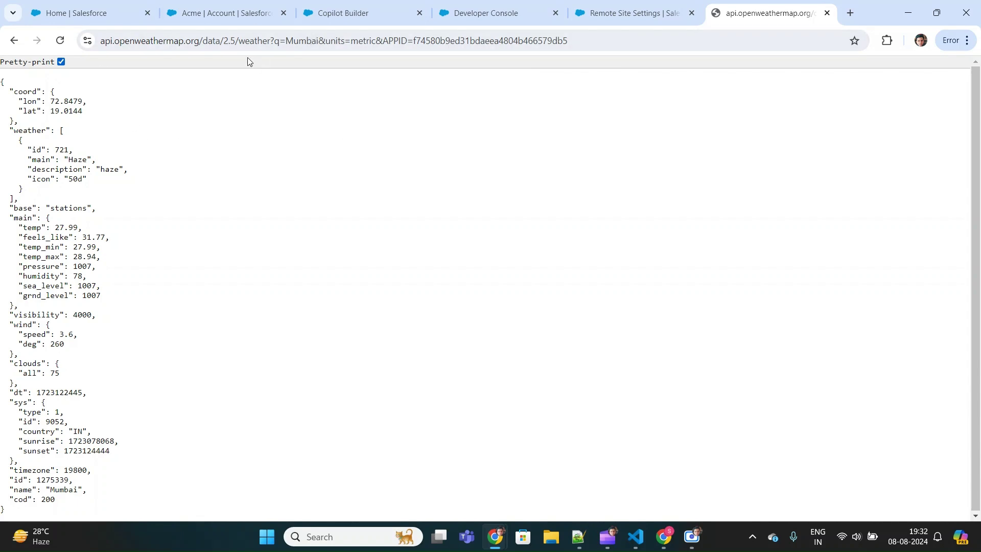
pyautogui.click(302, 42)
pyautogui.doubleClick(302, 42)
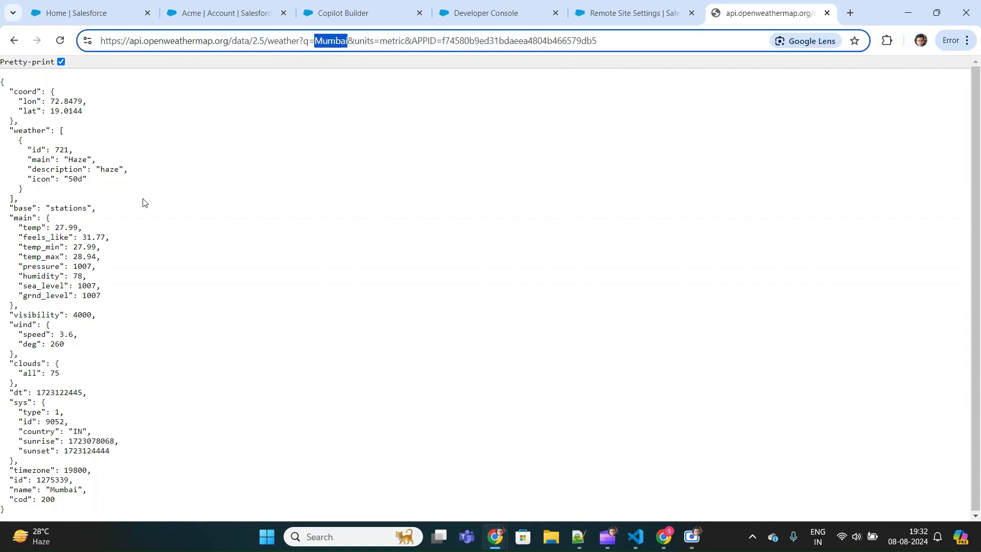
pyautogui.moveTo(22, 227); pyautogui.dragTo(85, 230)
pyautogui.click(85, 230)
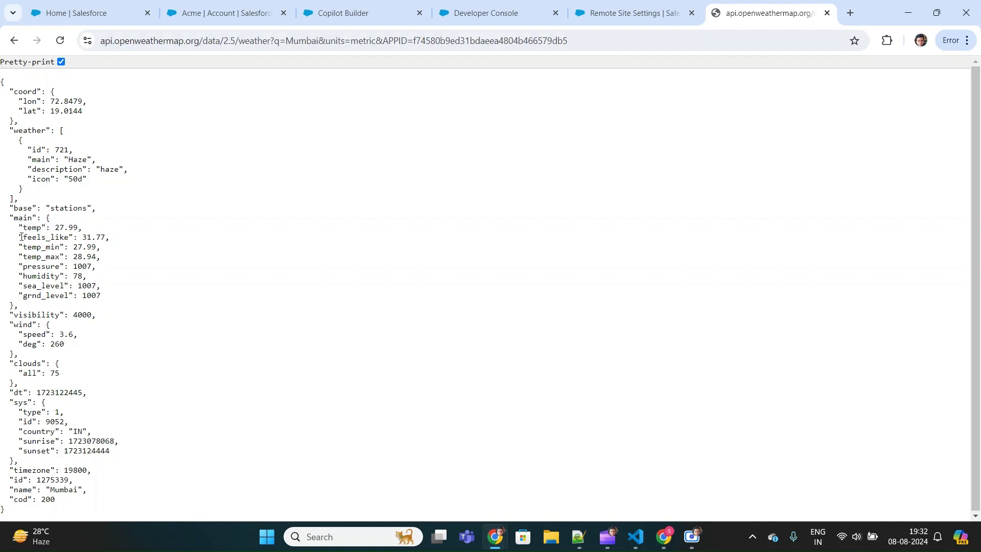
pyautogui.moveTo(23, 237); pyautogui.dragTo(113, 243)
pyautogui.click(113, 243)
pyautogui.click(90, 15)
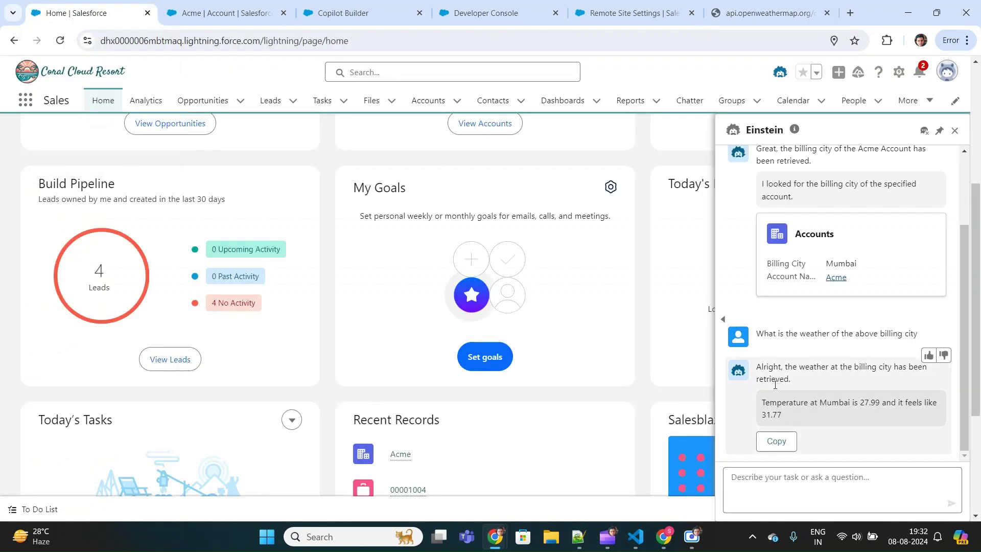